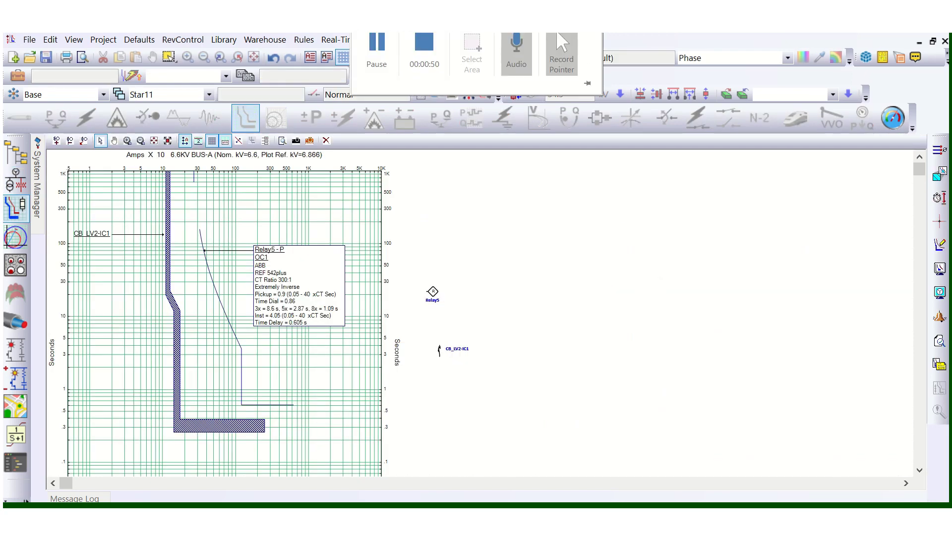
Disable the Instantaneous element in Relay5's OC1 phase overcurrent settings and apply the change
left_click(433, 294)
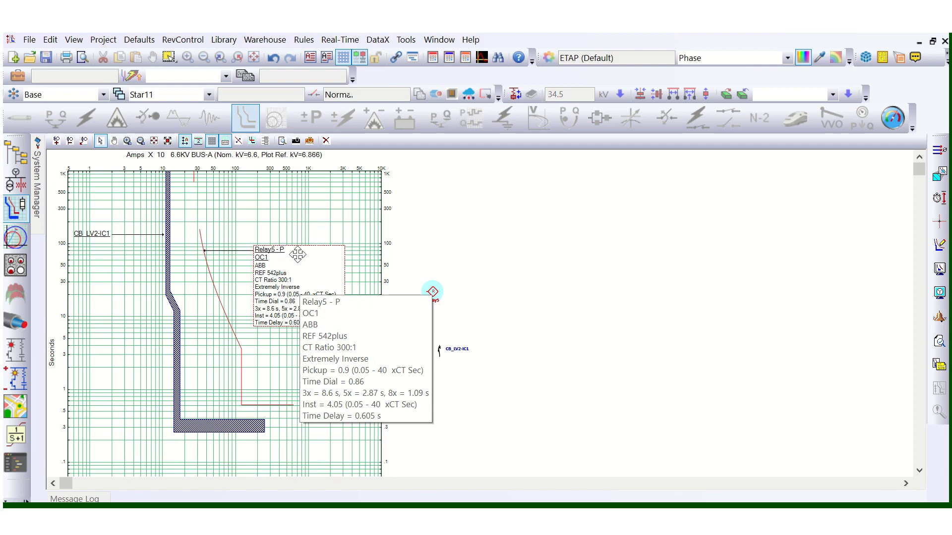
scroll(266, 369, "up", 2)
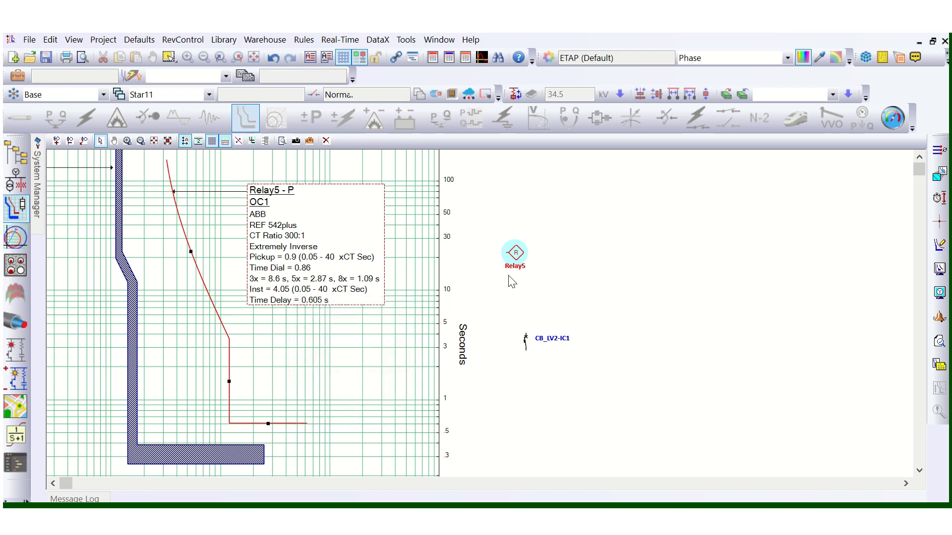
double_click(361, 279)
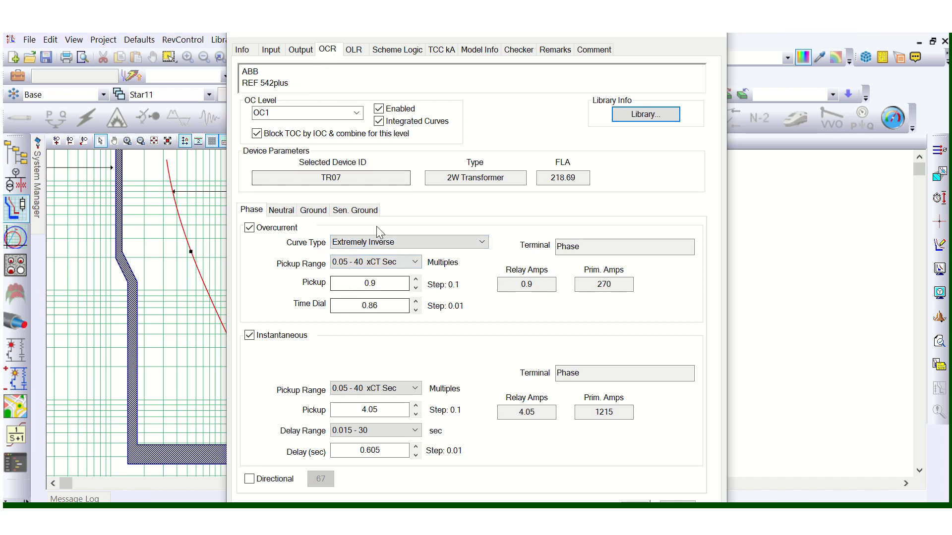
left_click_drag(399, 35, 598, 34)
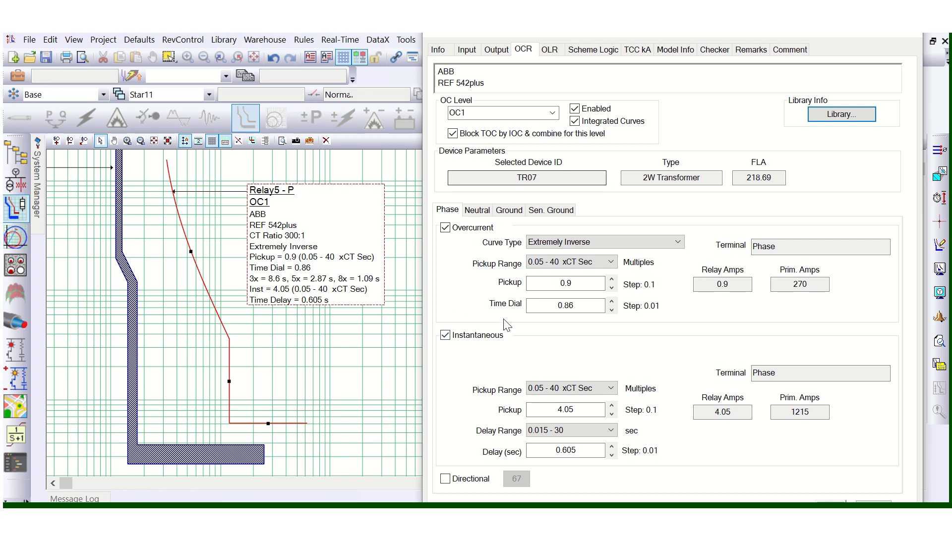
left_click(449, 336)
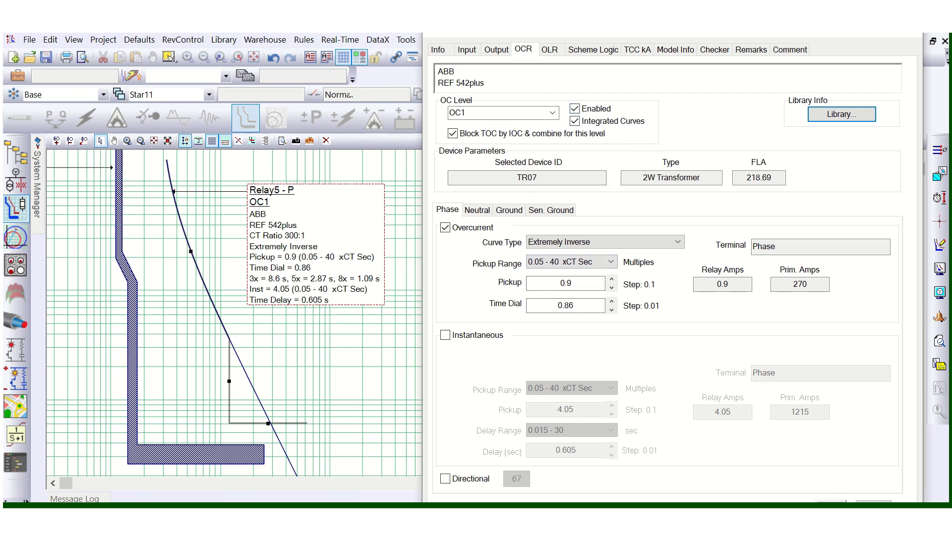
left_click(831, 500)
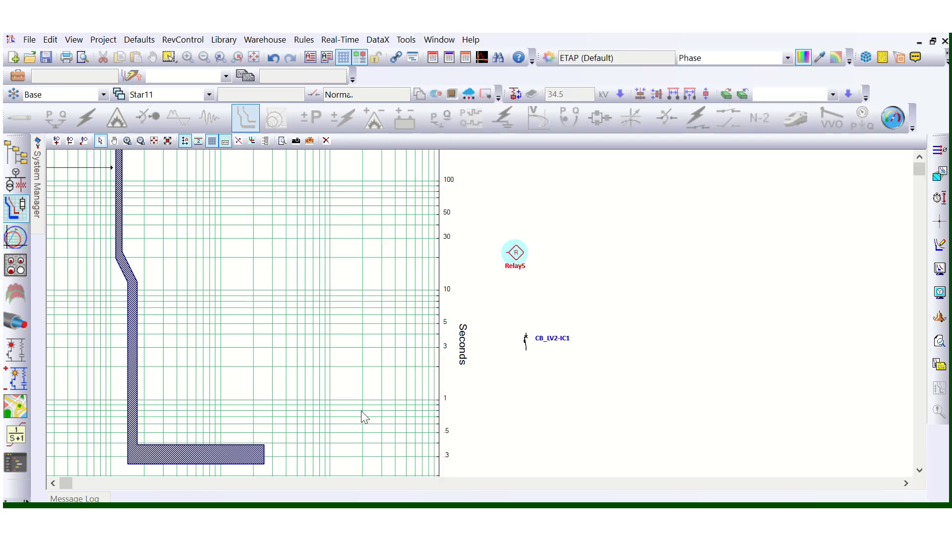
Reposition the Relay5 - 3P fault current label just beside its arrow and turn on the label's border
scroll(252, 268, "down", 2)
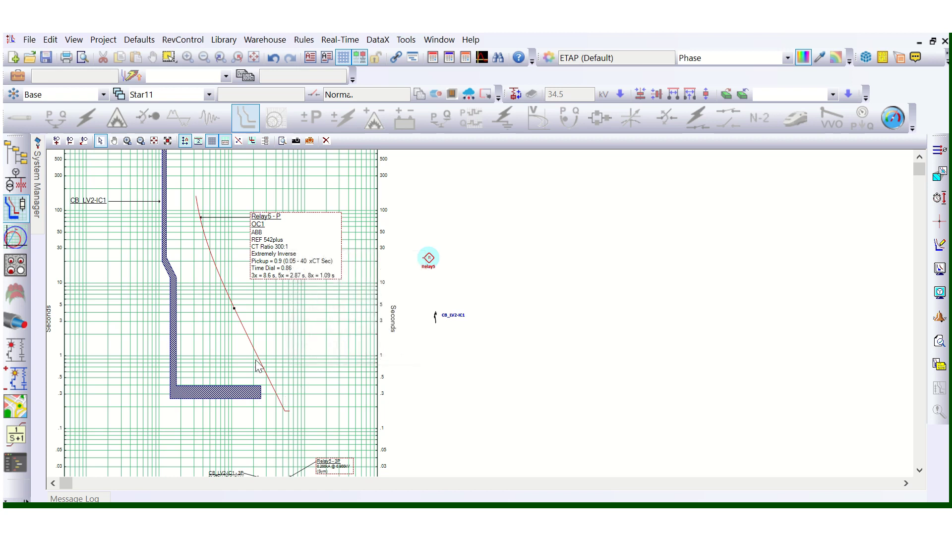
scroll(266, 349, "up", 1)
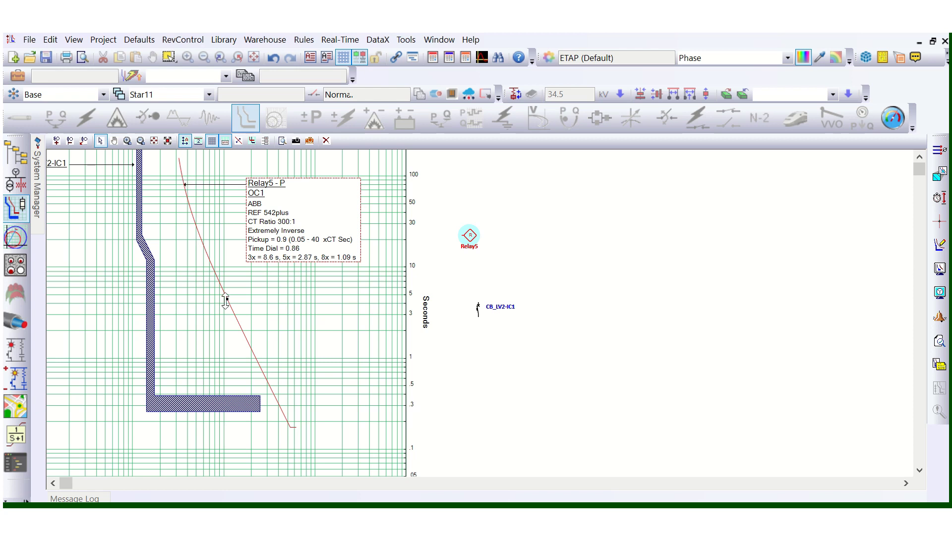
scroll(505, 291, "down", 2)
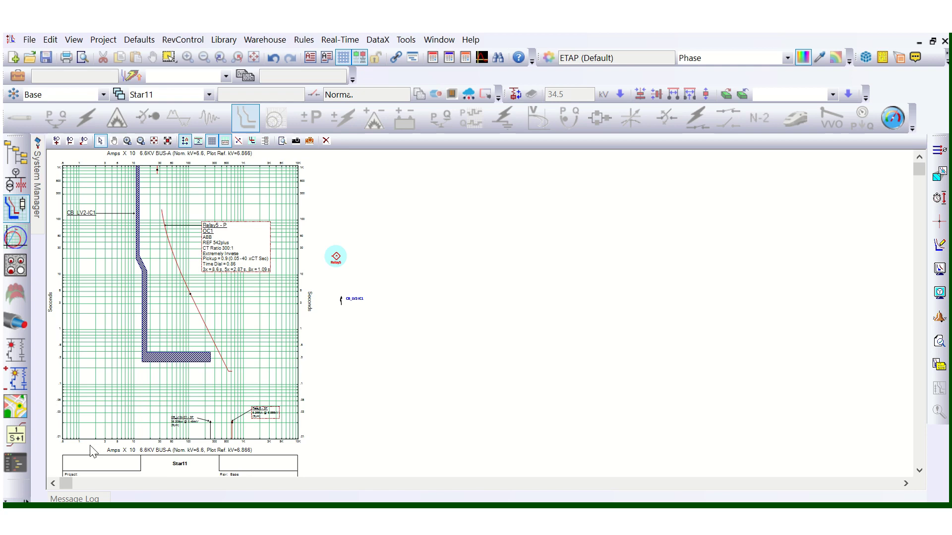
scroll(207, 392, "up", 2)
scroll(233, 367, "down", 2)
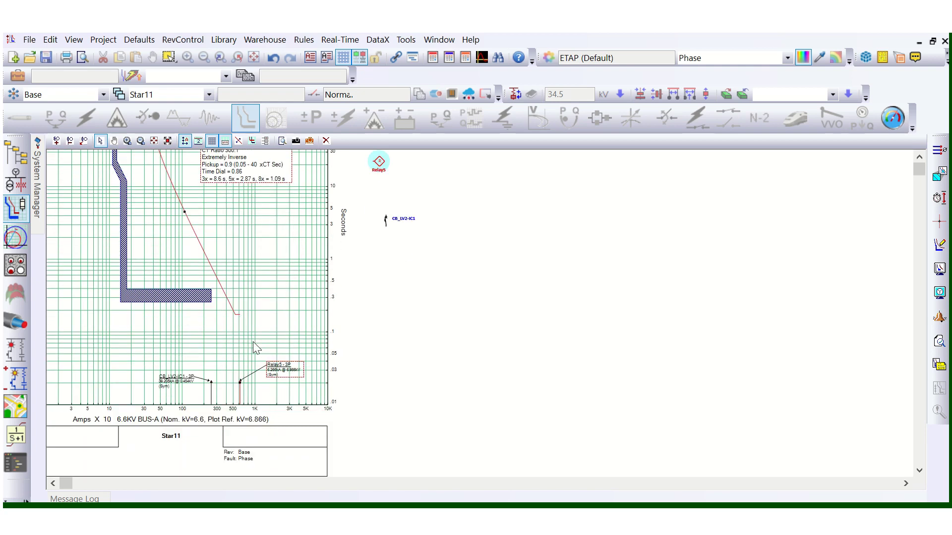
scroll(251, 385, "up", 2)
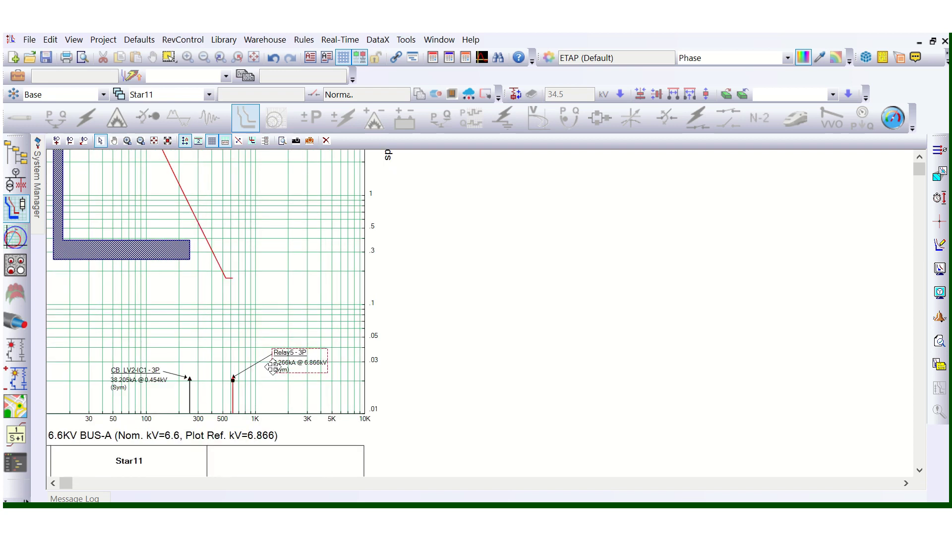
left_click_drag(289, 367, 277, 378)
right_click(288, 375)
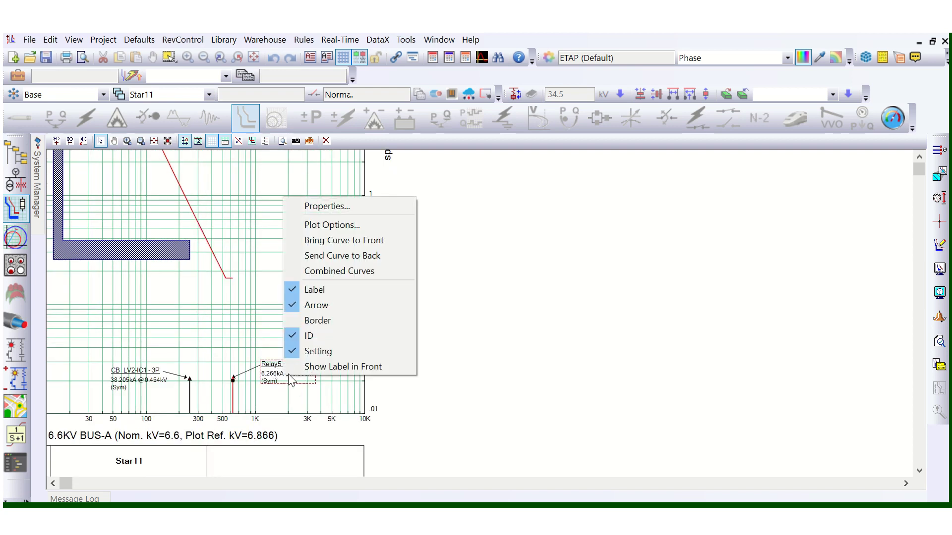
left_click(333, 320)
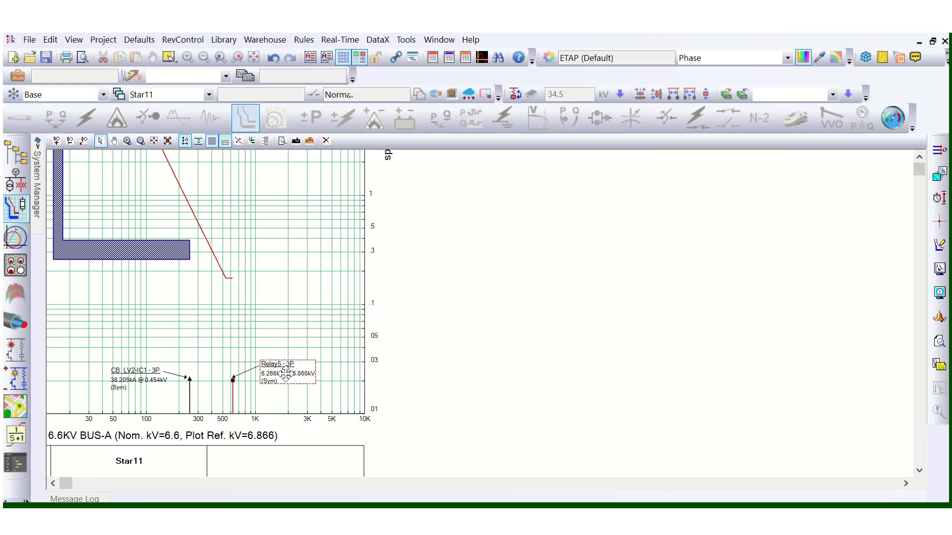
left_click_drag(283, 365, 281, 357)
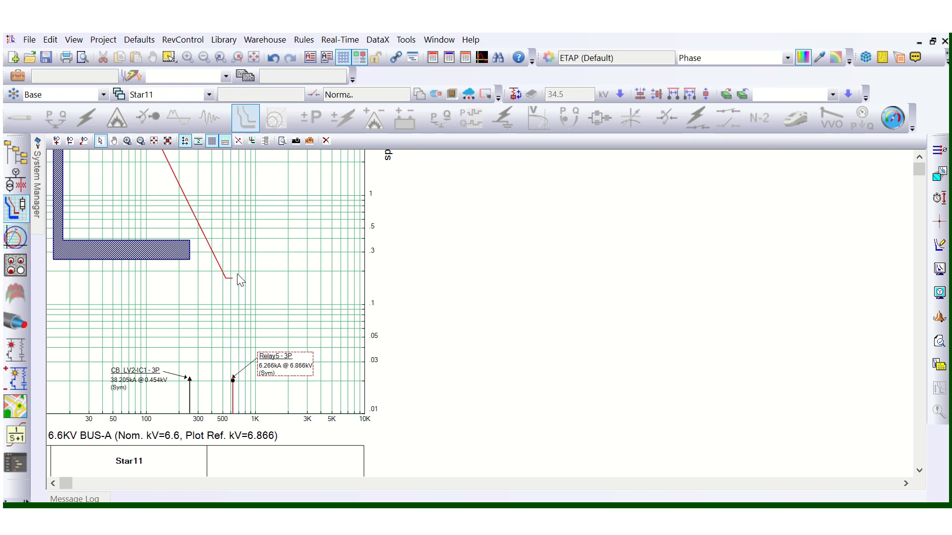
Shift the Relay5 phase curve upward on the plot to a Time Dial of 1.4
scroll(273, 346, "up", 4)
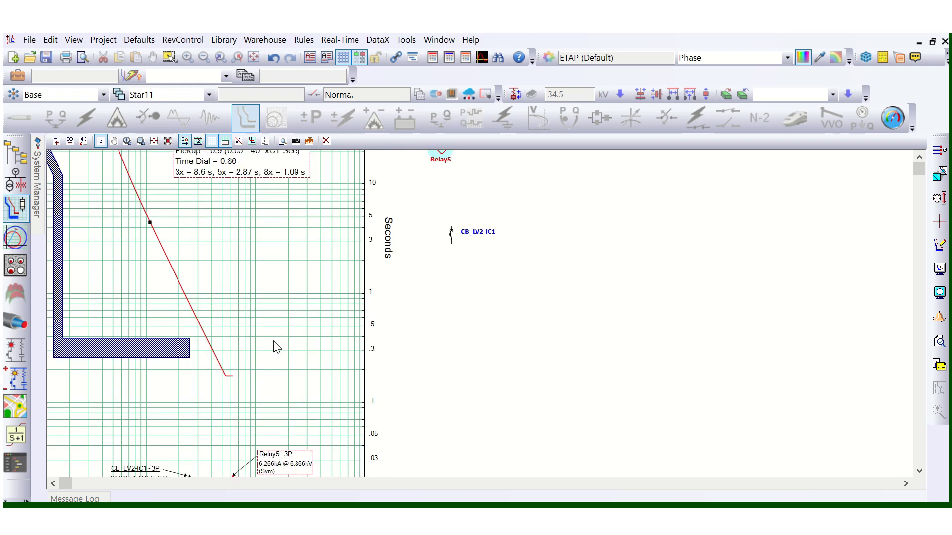
scroll(408, 383, "down", 1)
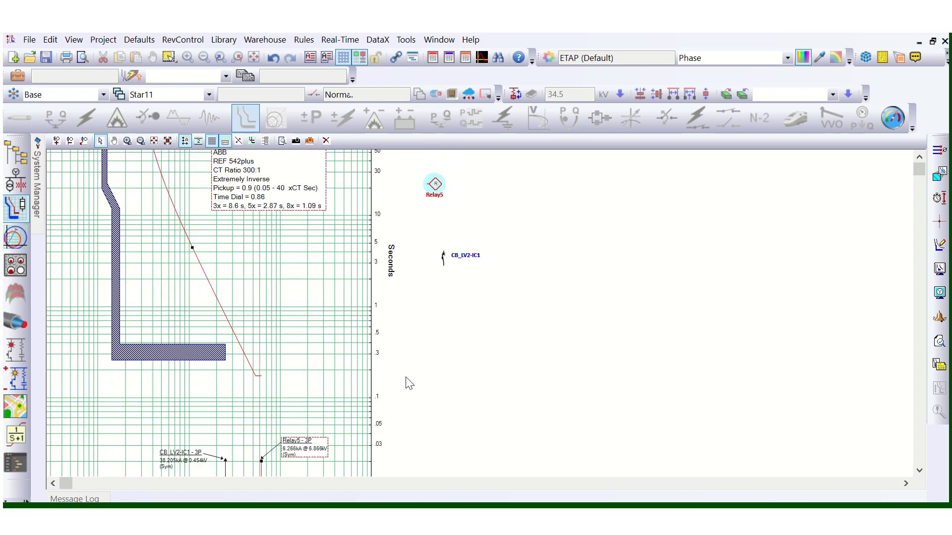
scroll(408, 383, "down", 1)
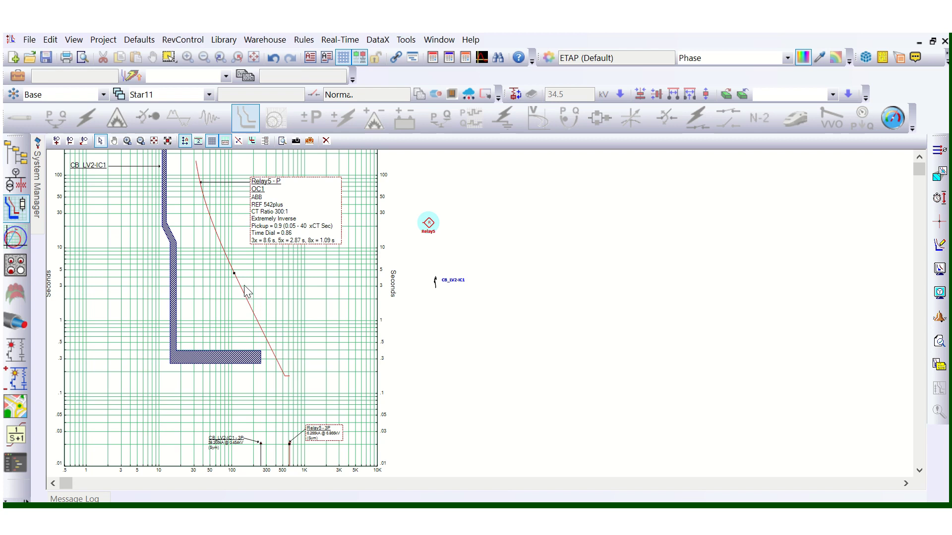
mouse_move(235, 274)
left_click_drag(234, 272, 181, 375)
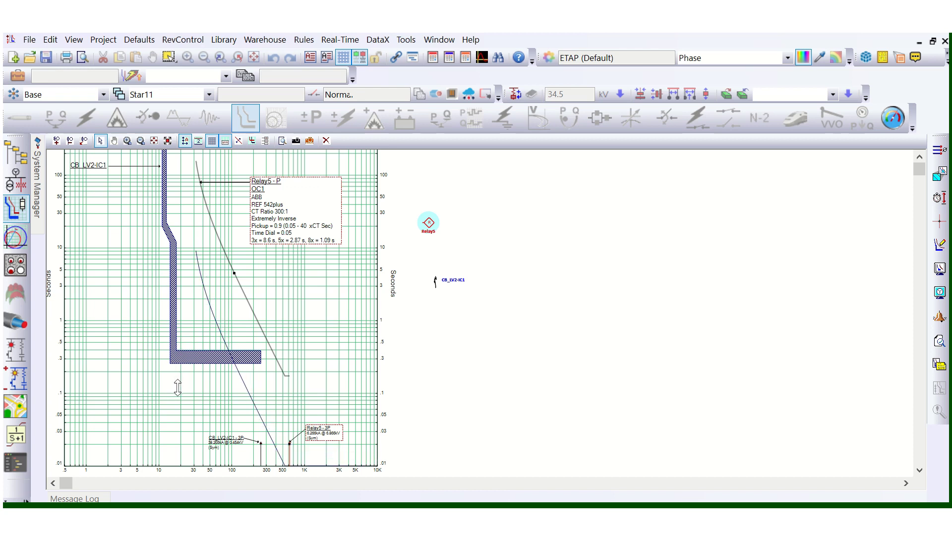
left_click_drag(178, 389, 250, 238)
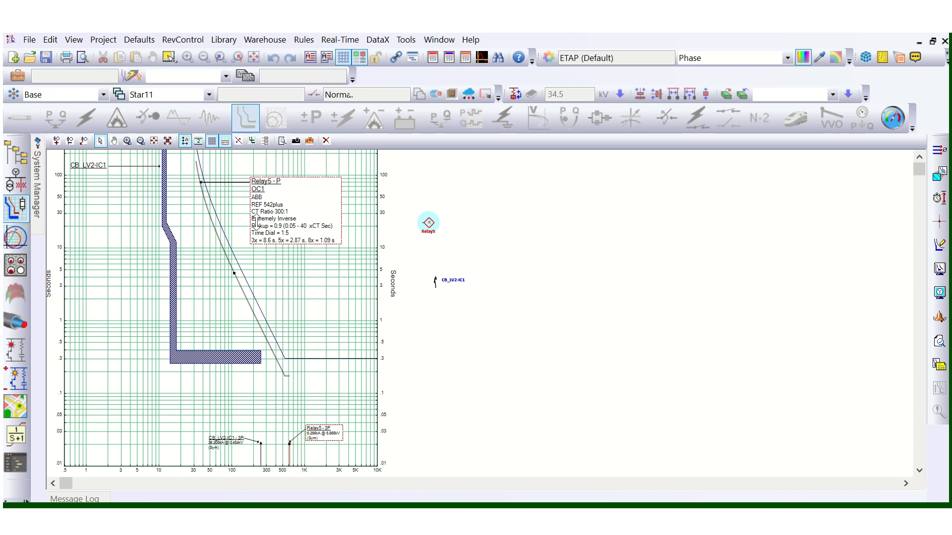
left_click_drag(256, 222, 237, 258)
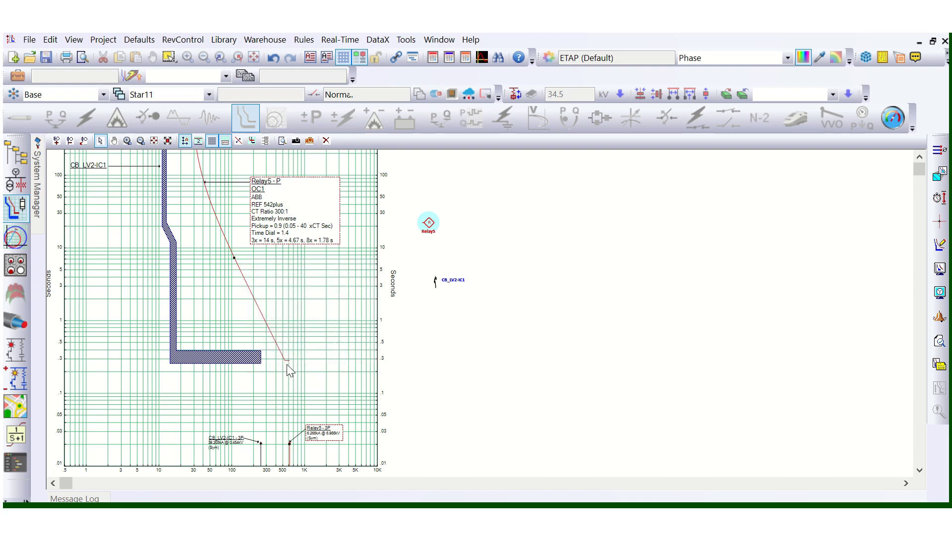
scroll(287, 369, "up", 1)
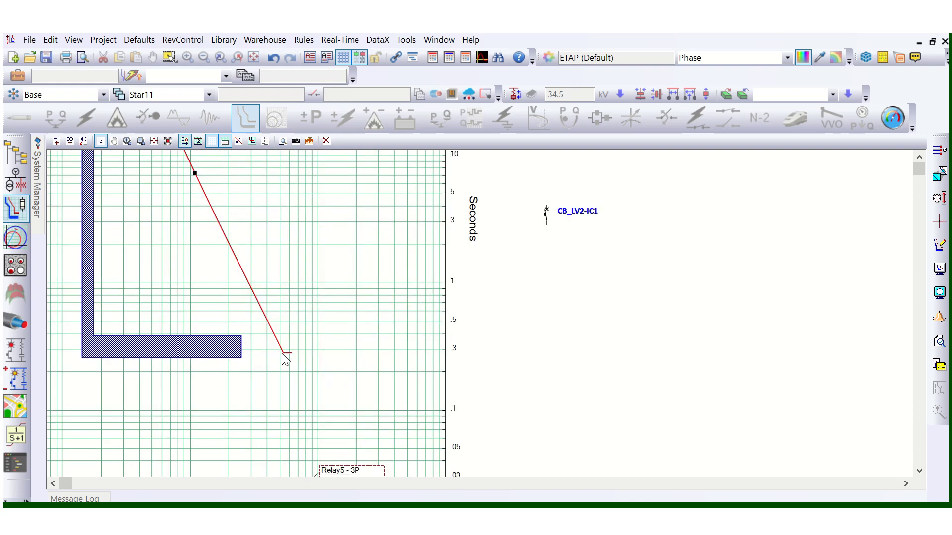
left_click(468, 320)
left_click(939, 221)
left_click(283, 351)
mouse_move(283, 350)
left_mouse_down()
mouse_move(255, 323)
mouse_move(294, 355)
left_mouse_up()
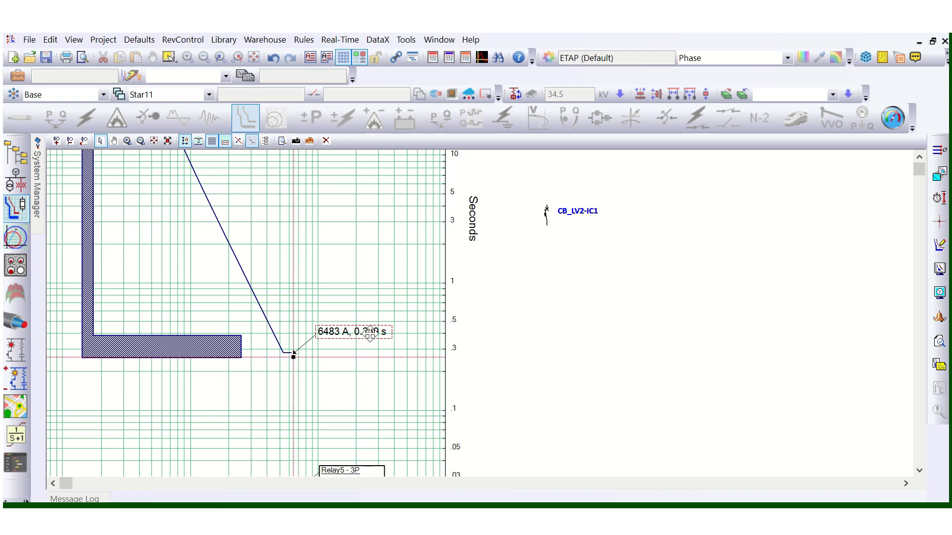
left_click(672, 323)
Place a crosshair marker at the lower knee of the Relay5 curve, at about 5481 A and 0.287 s
left_click(939, 224)
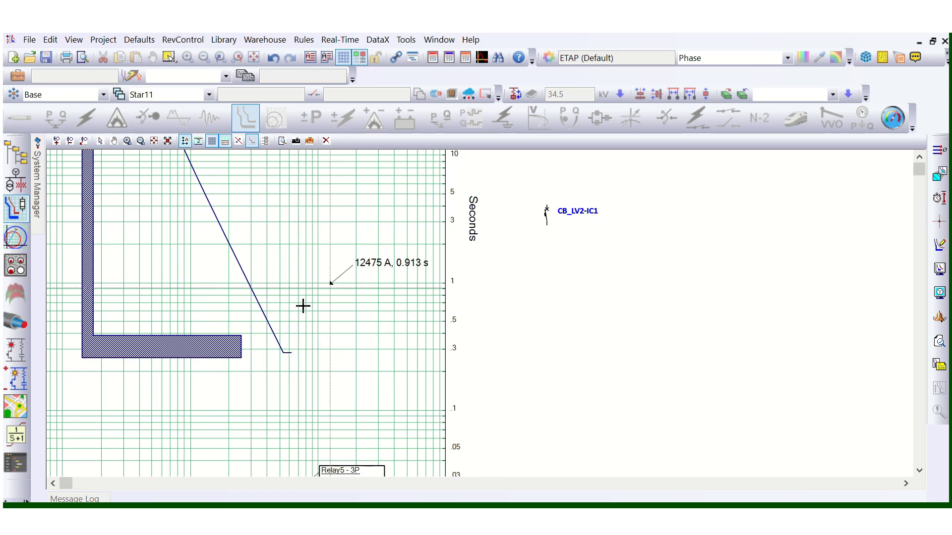
scroll(281, 363, "up", 1)
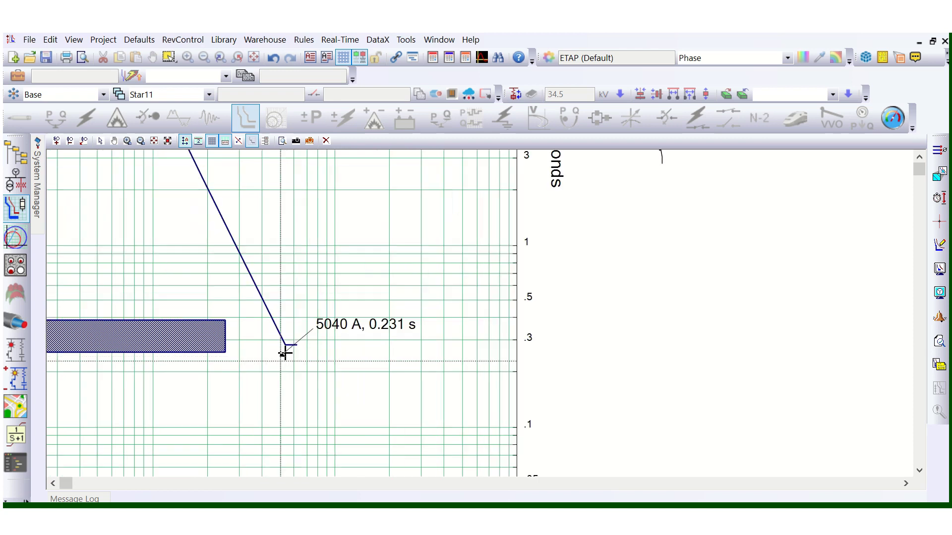
left_click(286, 343)
mouse_move(285, 343)
left_mouse_down()
mouse_move(257, 312)
mouse_move(291, 350)
mouse_move(285, 343)
left_mouse_up()
left_click_drag(286, 343, 287, 343)
left_click(355, 298)
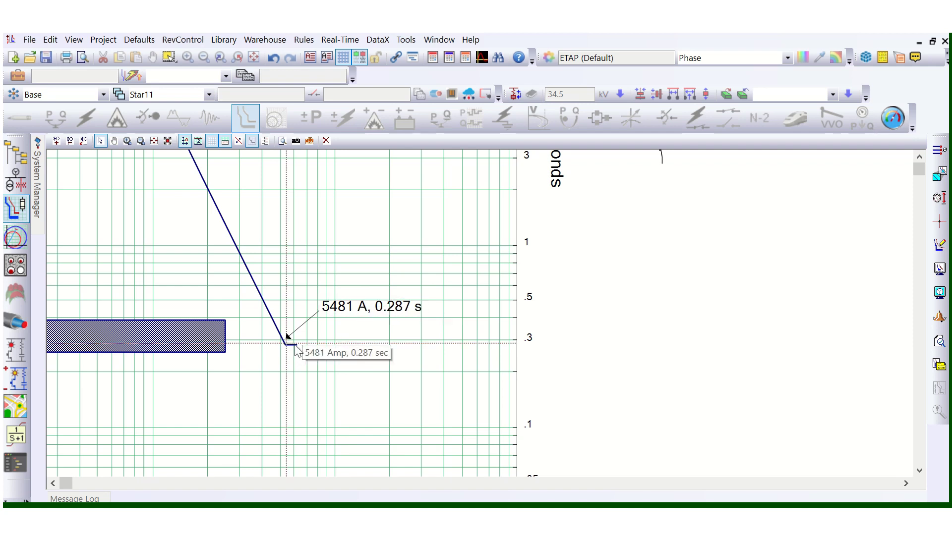
Examine the Relay5 curve and its marked knee point against the CB_LV2-IC1 curve and the fault current arrows
scroll(387, 351, "down", 1)
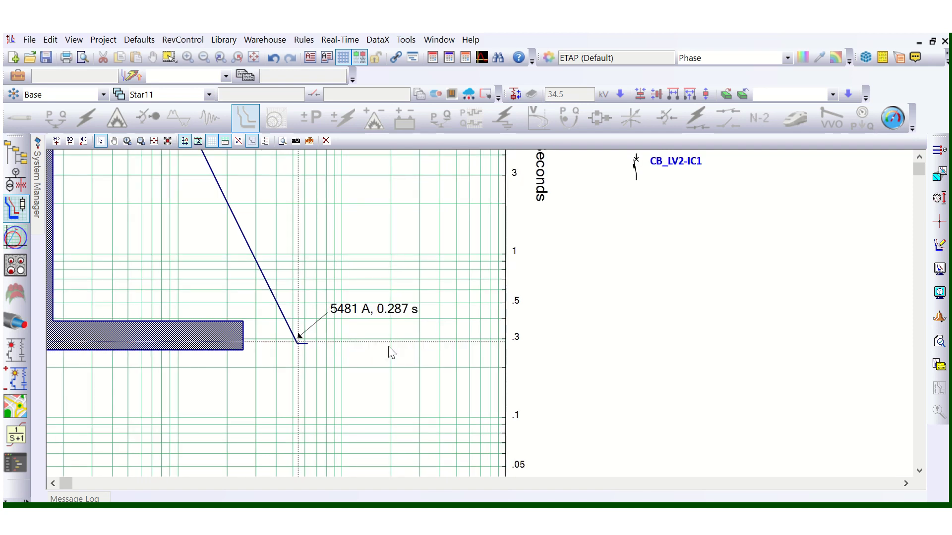
scroll(389, 352, "down", 1)
scroll(413, 333, "down", 2)
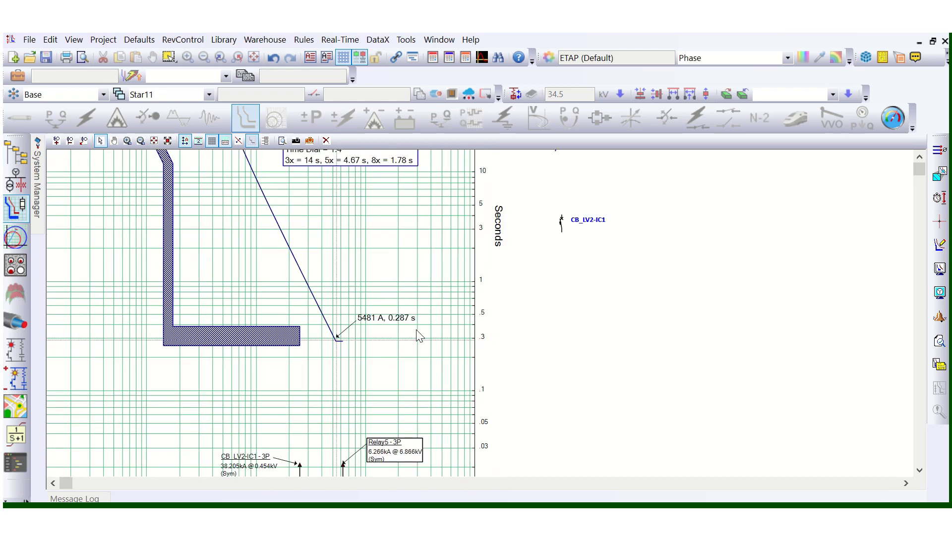
scroll(412, 334, "down", 1)
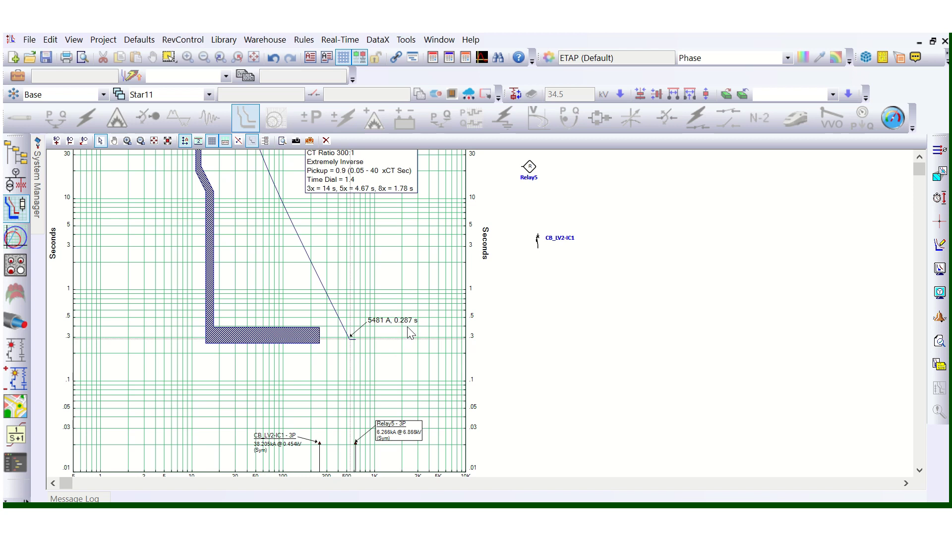
mouse_move(351, 339)
left_click(351, 341)
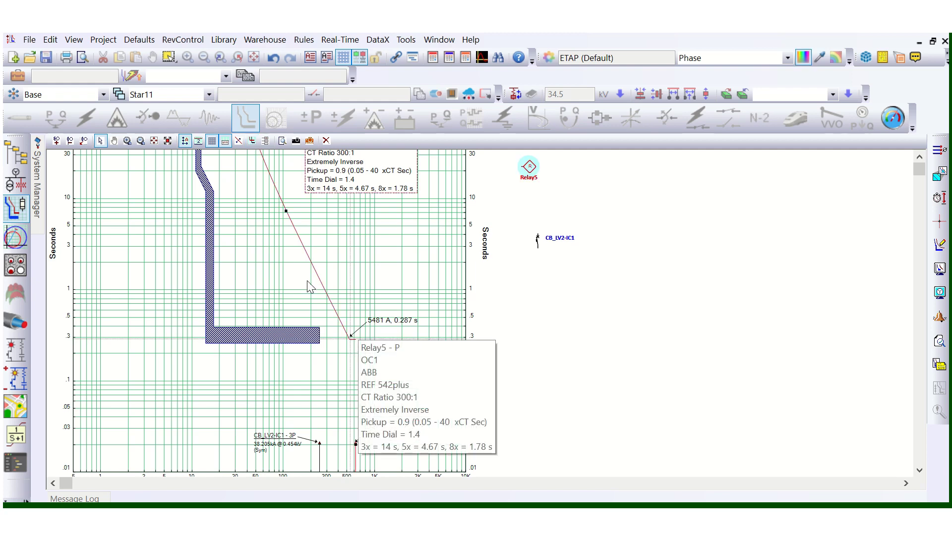
scroll(309, 287, "up", 2)
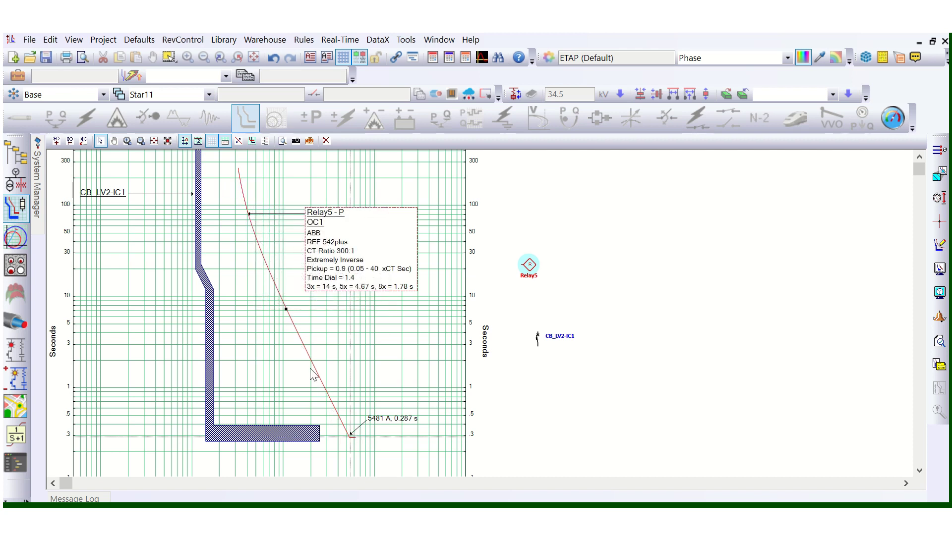
scroll(353, 441, "down", 3)
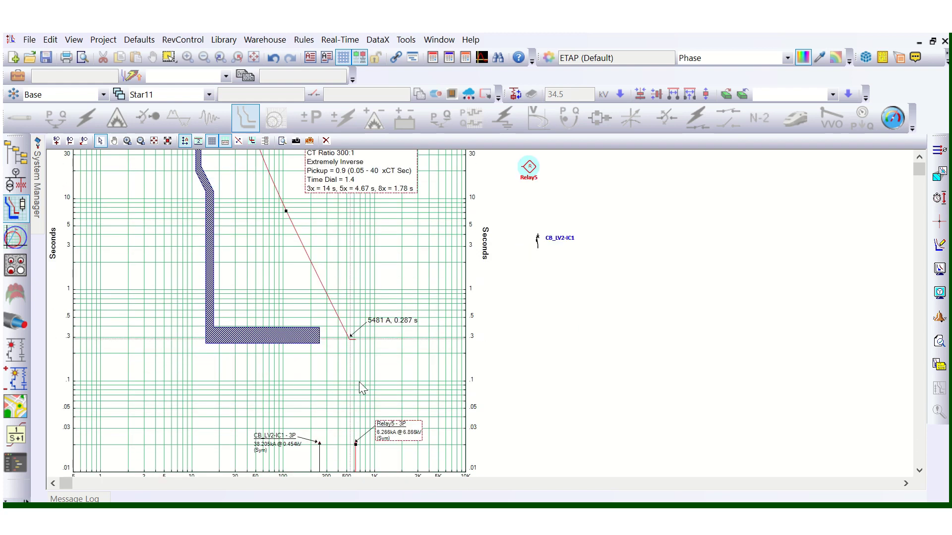
mouse_move(351, 344)
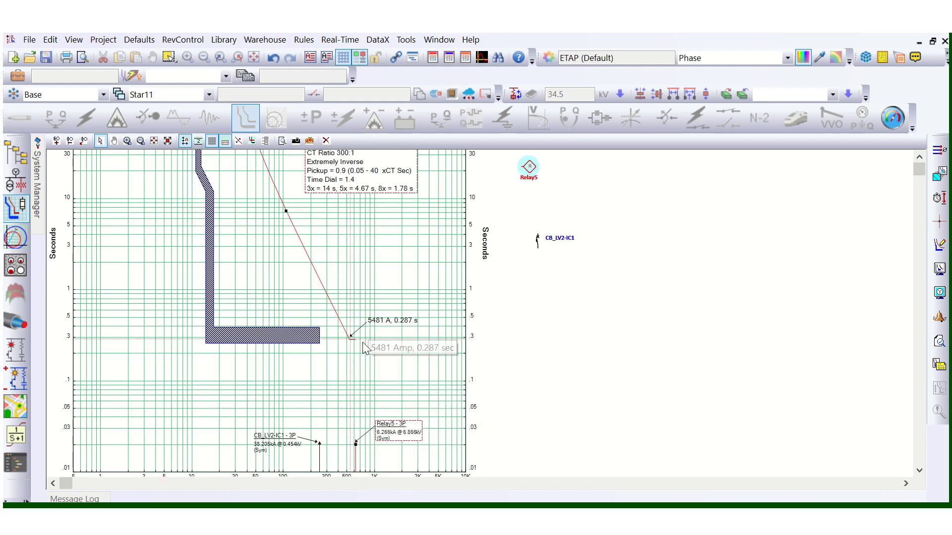
scroll(363, 346, "up", 2)
scroll(363, 343, "up", 1)
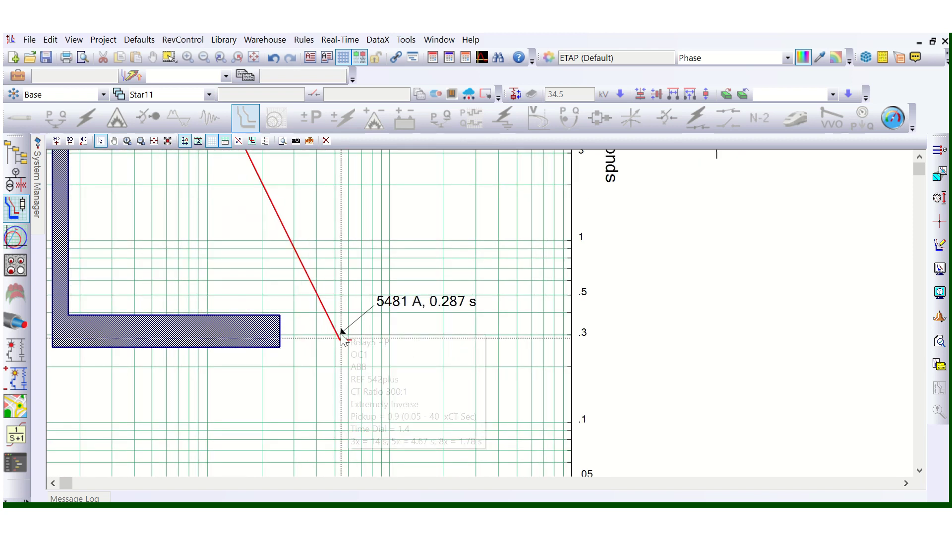
scroll(350, 377, "down", 2)
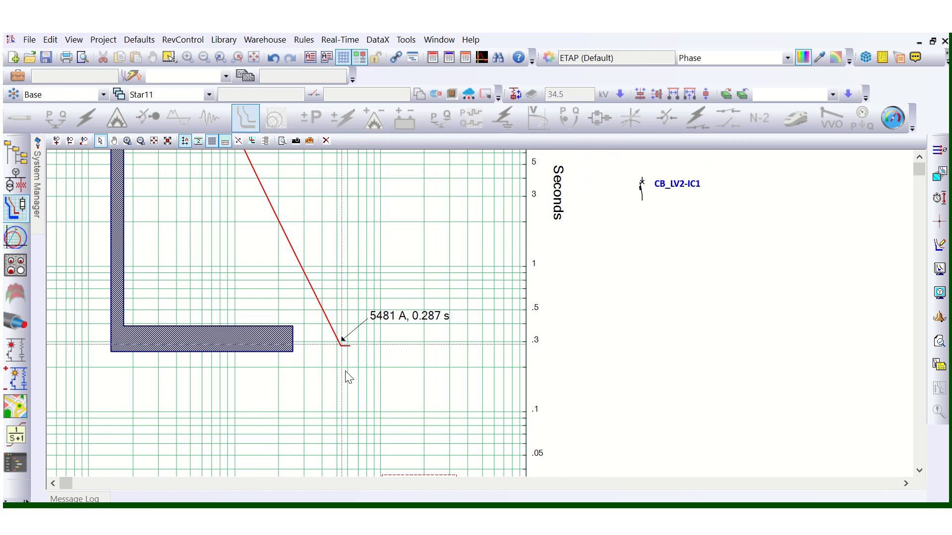
scroll(349, 378, "down", 1)
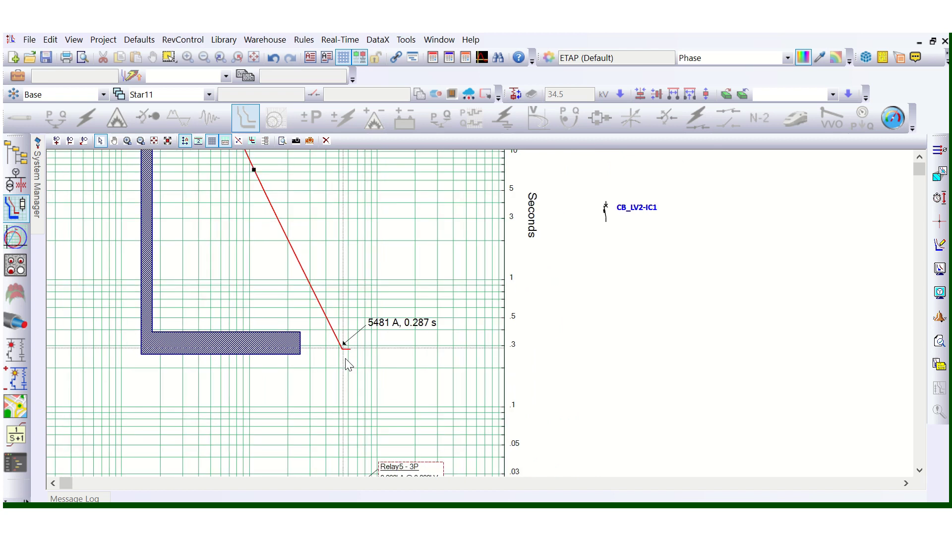
Inspect the inverse section of the Relay5 curve down to its marked knee and compare its clearance from the CB_LV2-IC1 band
left_click(254, 173)
left_click_drag(253, 174, 255, 169)
scroll(350, 352, "up", 2)
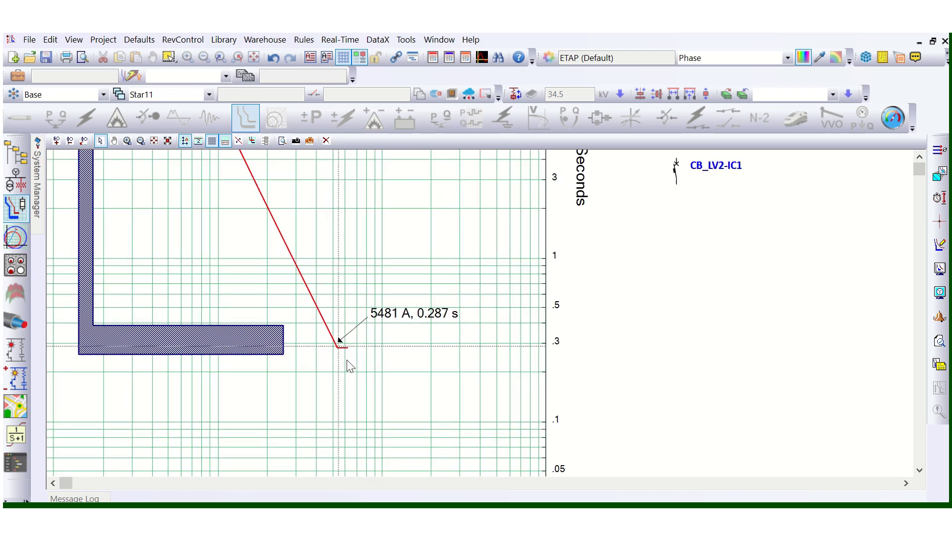
scroll(349, 353, "down", 2)
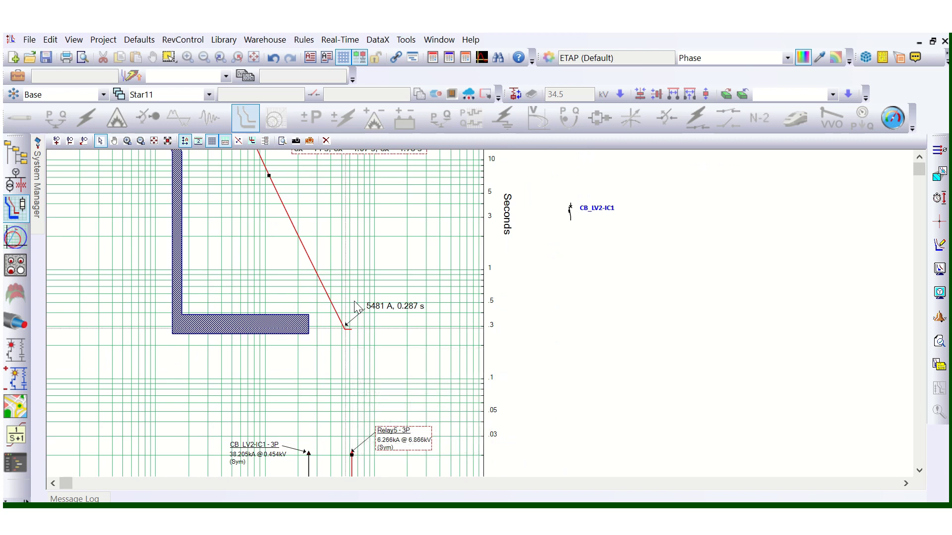
left_click_drag(367, 353, 360, 320)
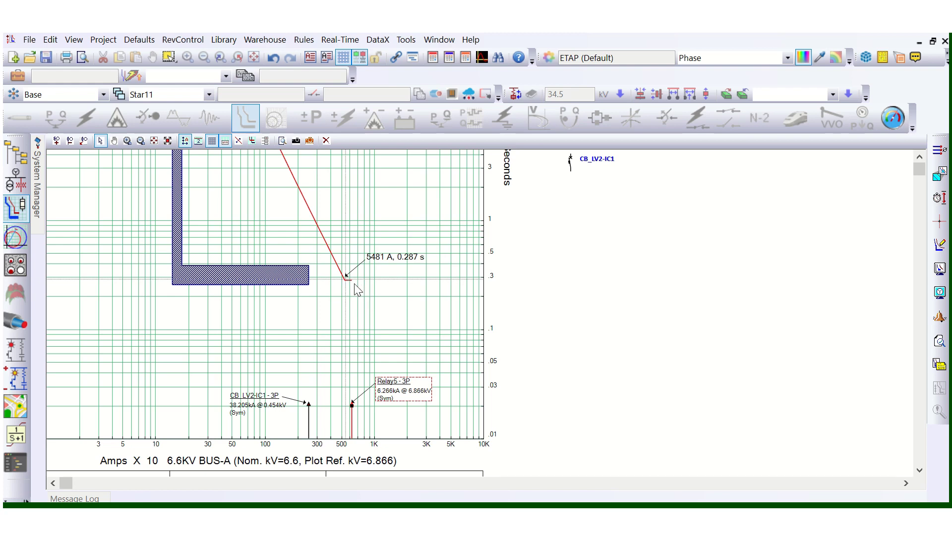
scroll(355, 288, "up", 5)
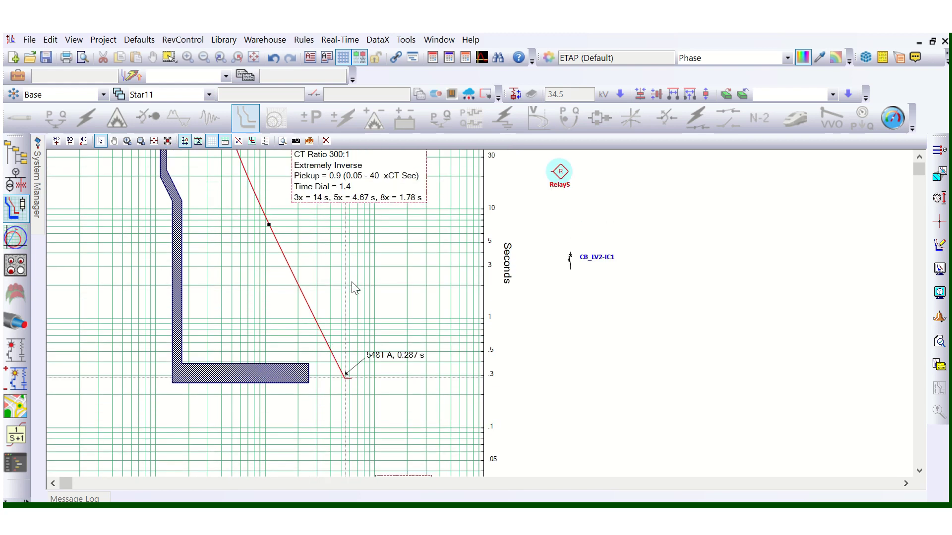
scroll(343, 311, "down", 1)
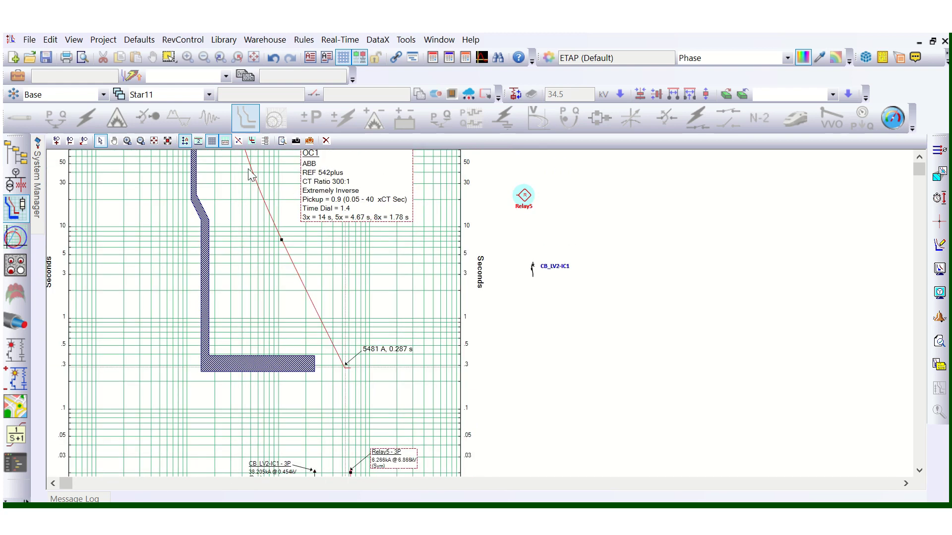
scroll(270, 224, "up", 2)
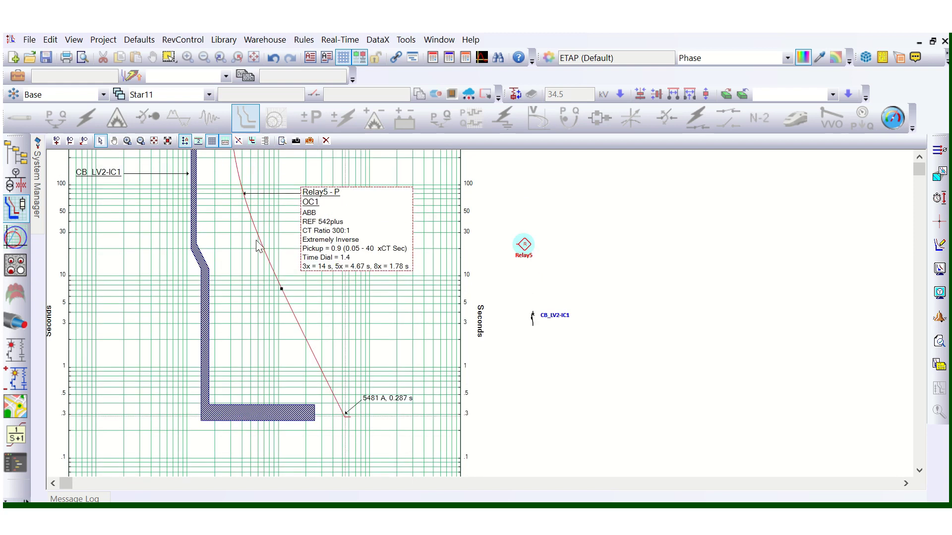
scroll(348, 425, "down", 2)
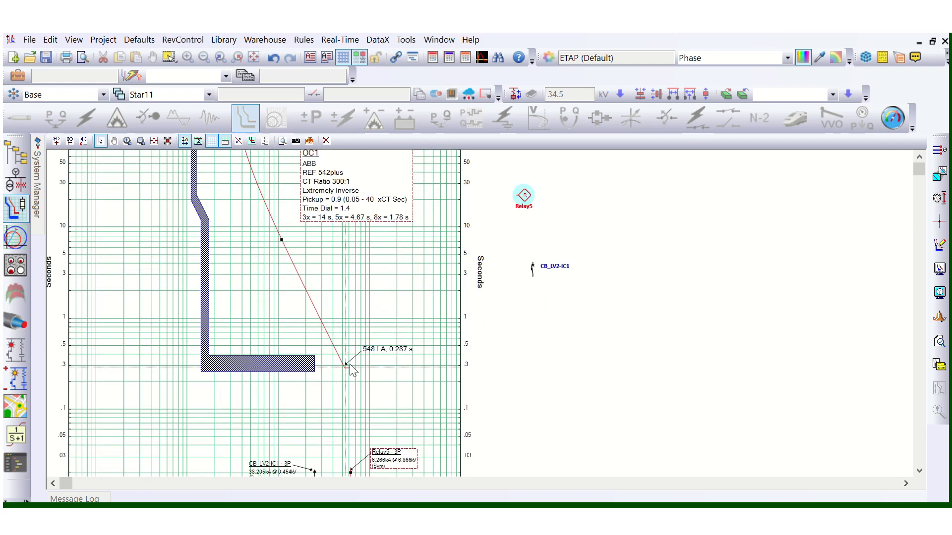
scroll(349, 364, "up", 3)
scroll(345, 374, "up", 1)
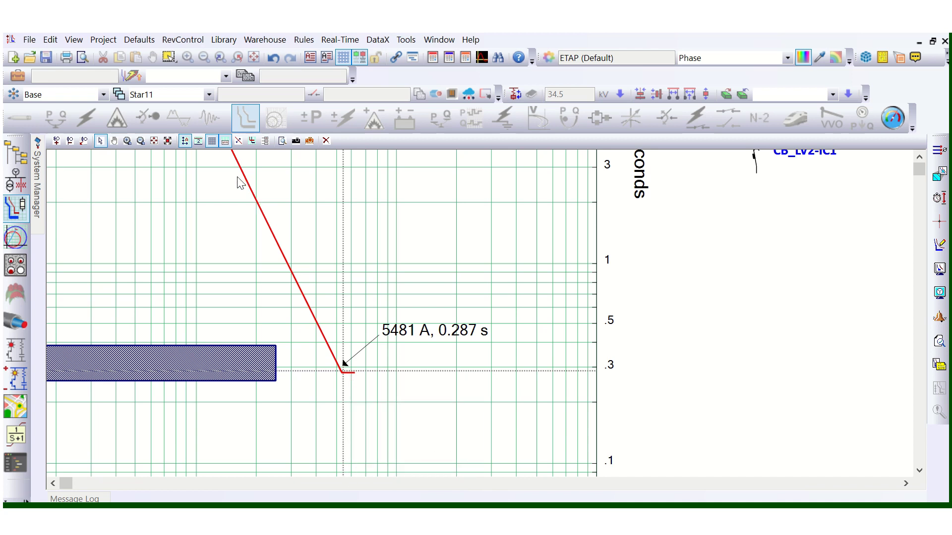
mouse_move(346, 374)
scroll(404, 369, "up", 4)
scroll(406, 375, "up", 2)
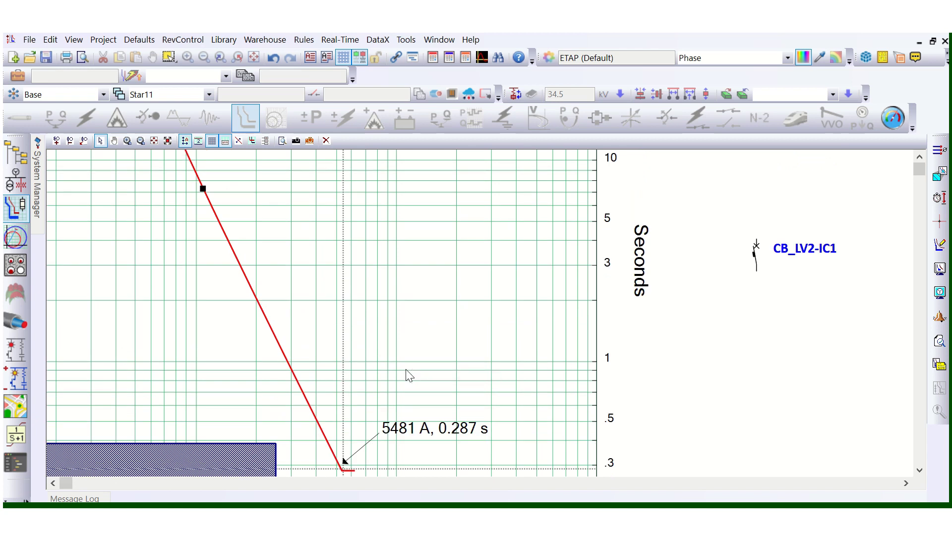
scroll(409, 376, "down", 3)
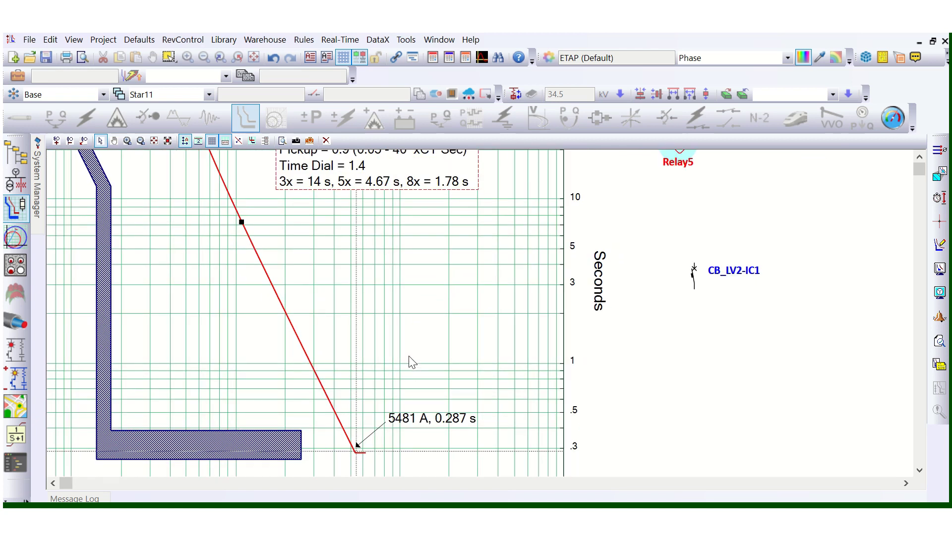
scroll(398, 374, "down", 2)
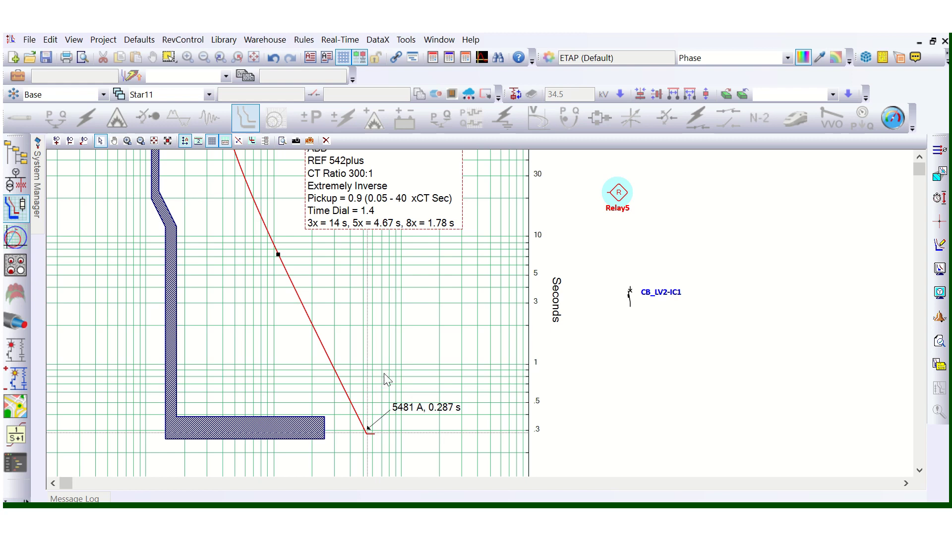
scroll(387, 380, "down", 1)
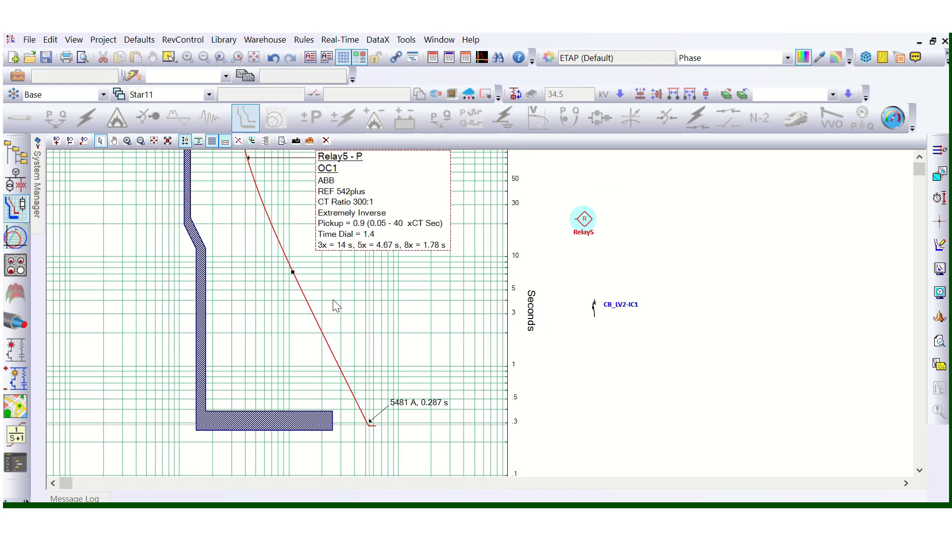
scroll(332, 299, "down", 1)
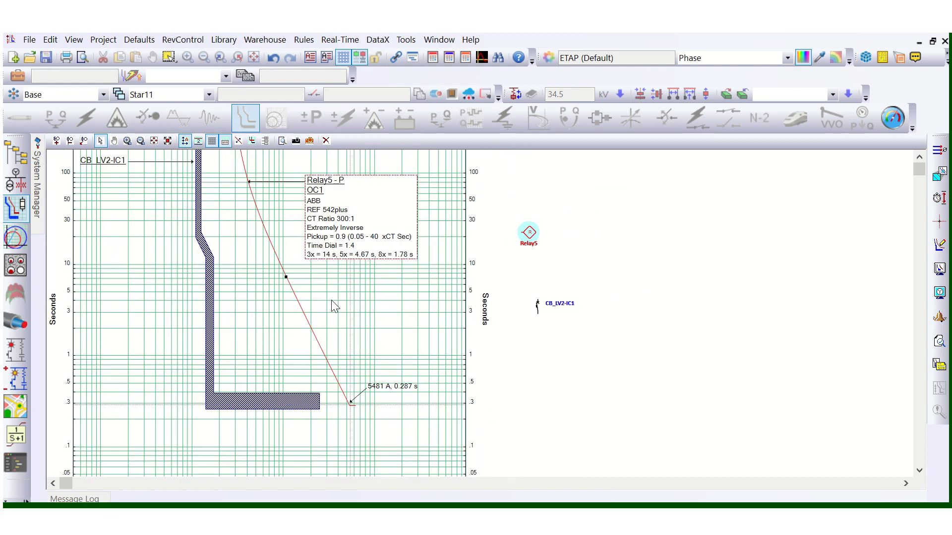
Enable the phase Instantaneous element for Relay5 level OC1 and turn off Block TOC by IOC and Integrated Curves
double_click(353, 206)
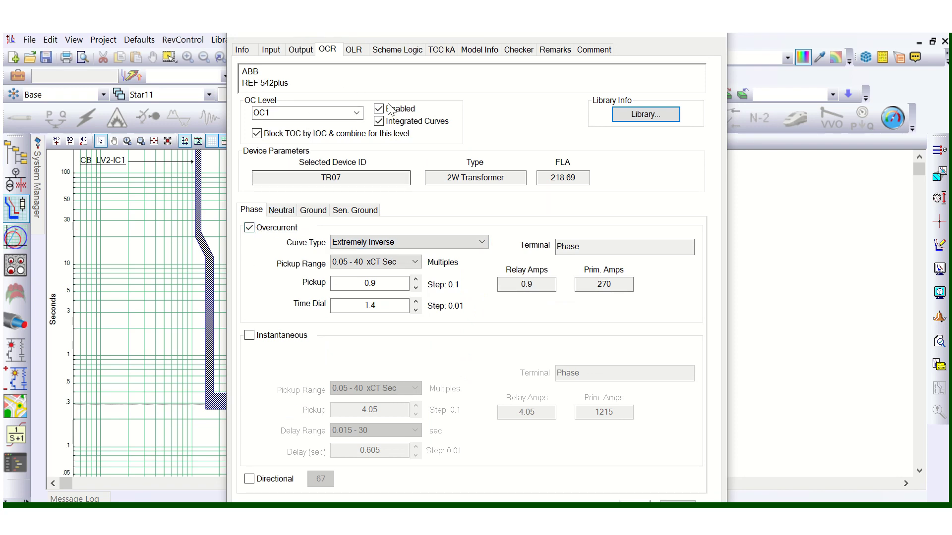
left_click_drag(410, 36, 594, 50)
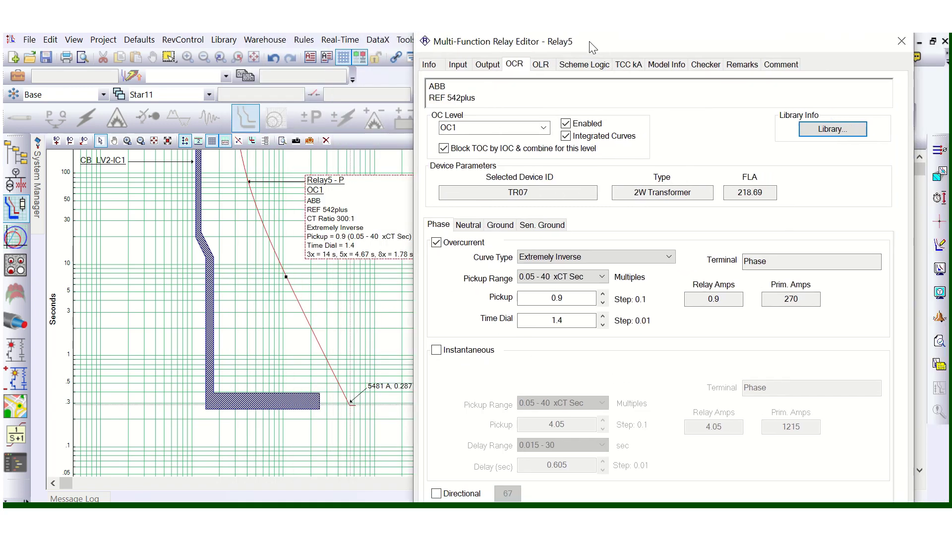
left_click(434, 352)
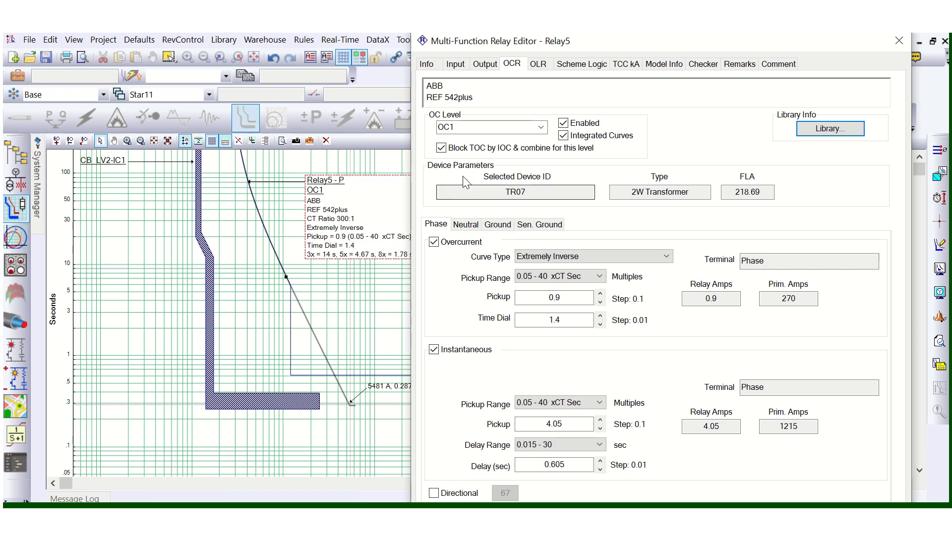
left_click(440, 147)
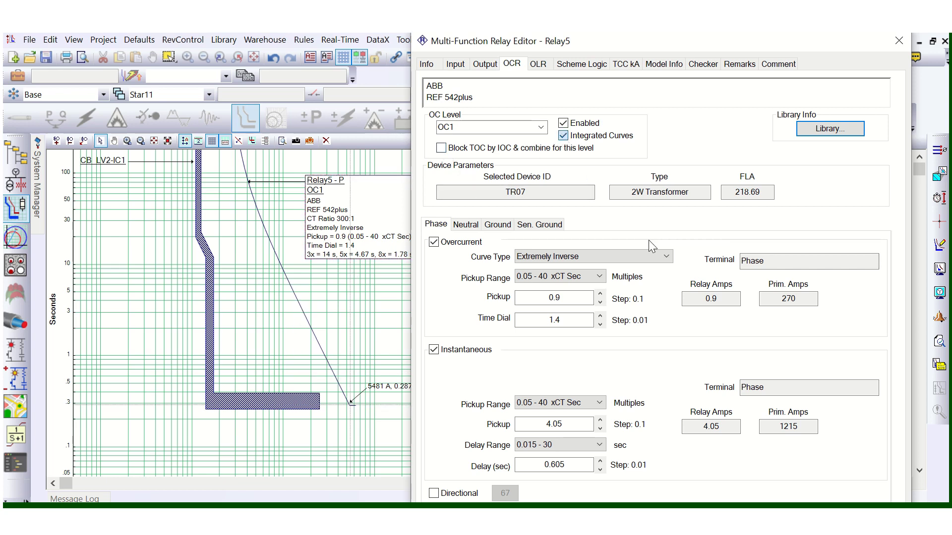
key("Return")
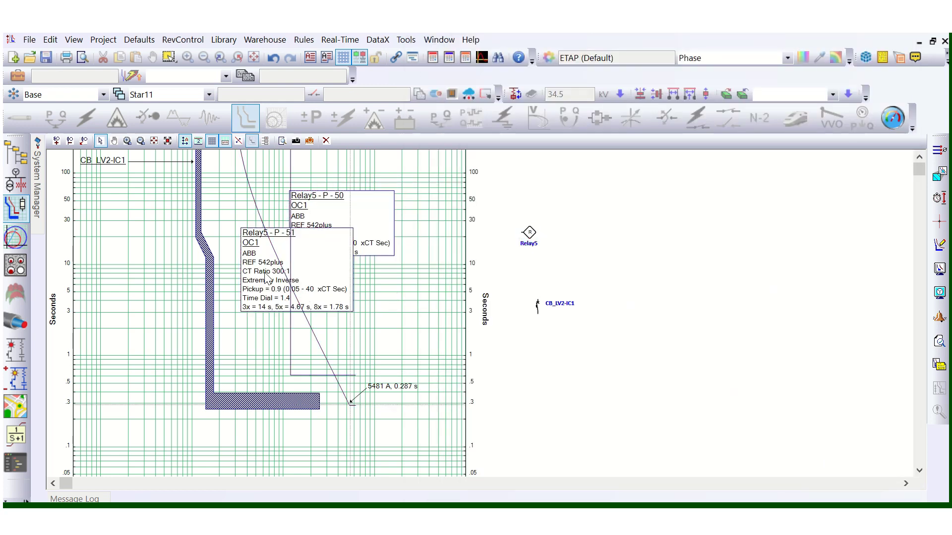
Separate the overlapping Relay5 labels, placing P - 51 left of the CB_LV2-IC1 curve and P - 50 right of the relay curves
left_click_drag(250, 280, 92, 320)
left_click_drag(347, 237, 419, 294)
left_click(109, 313)
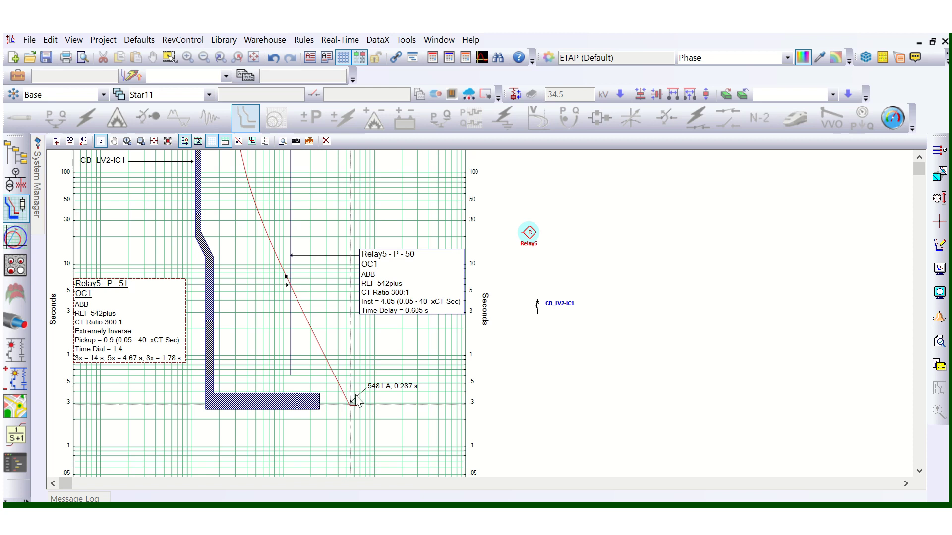
left_click(408, 281)
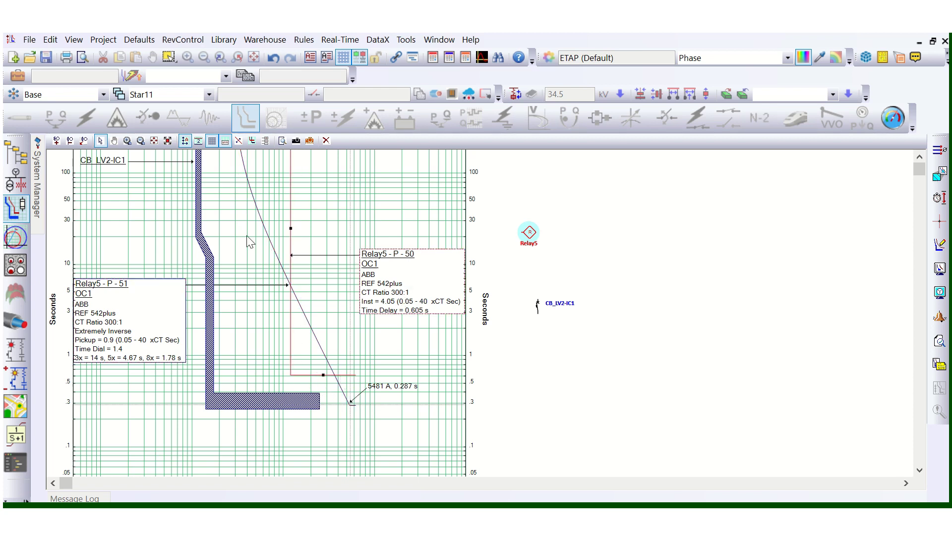
Set the Relay5 phase instantaneous Delay to 0.015 s and apply the relay settings
scroll(361, 378, "up", 4)
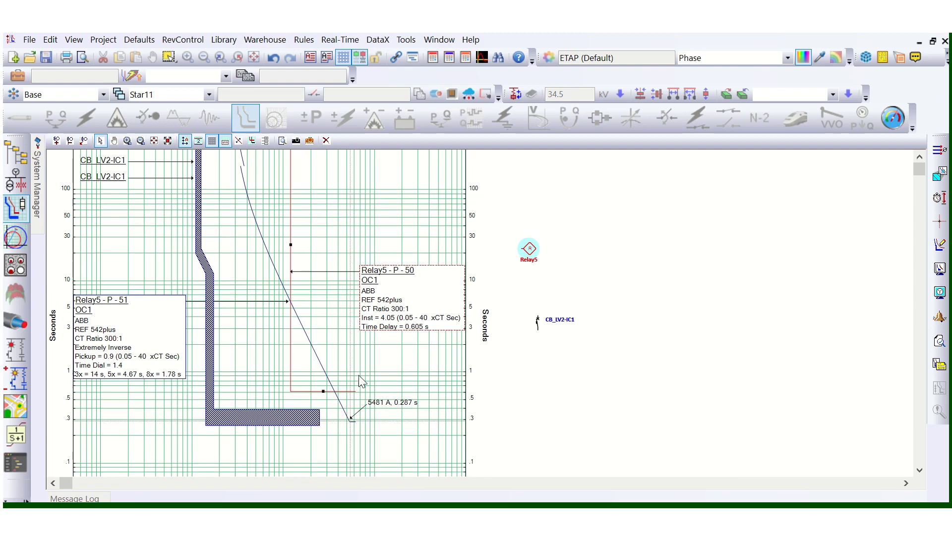
scroll(283, 332, "up", 2)
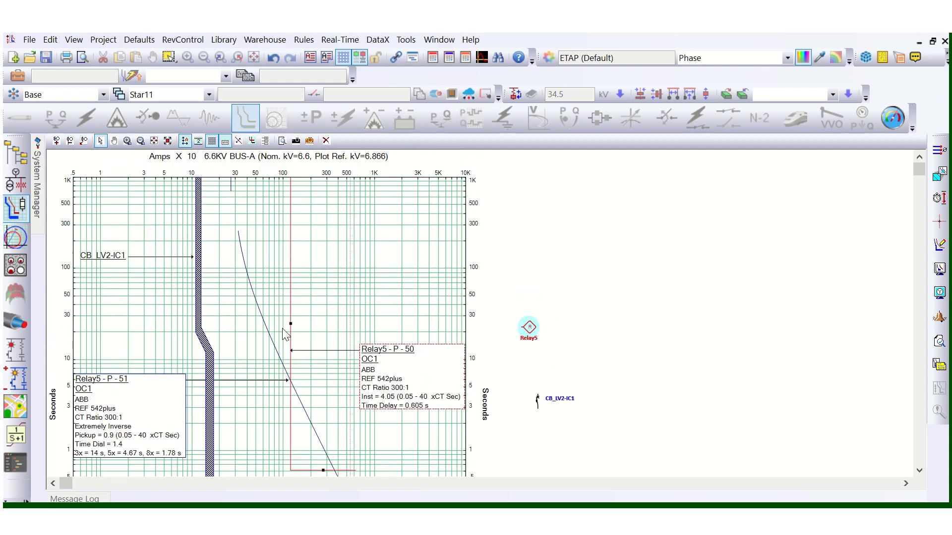
scroll(304, 277, "down", 6)
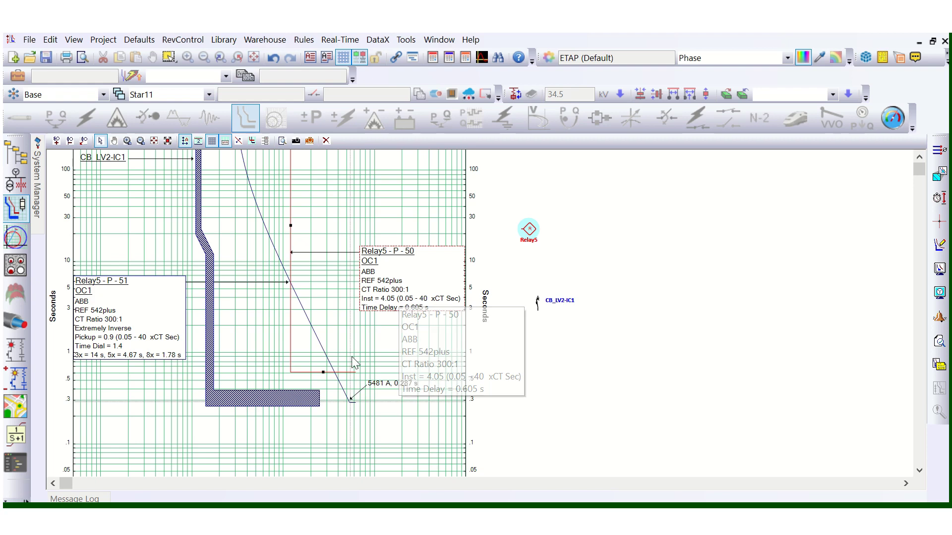
double_click(380, 287)
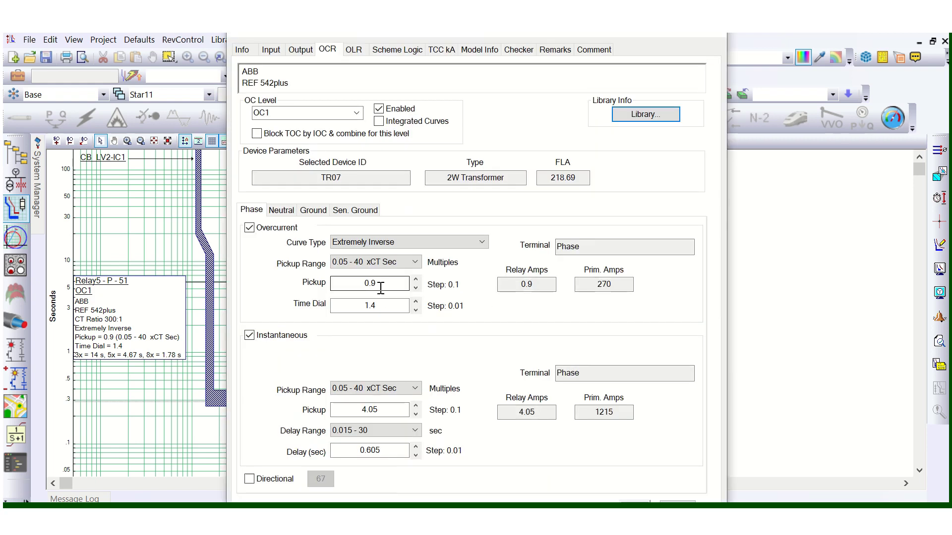
double_click(388, 409)
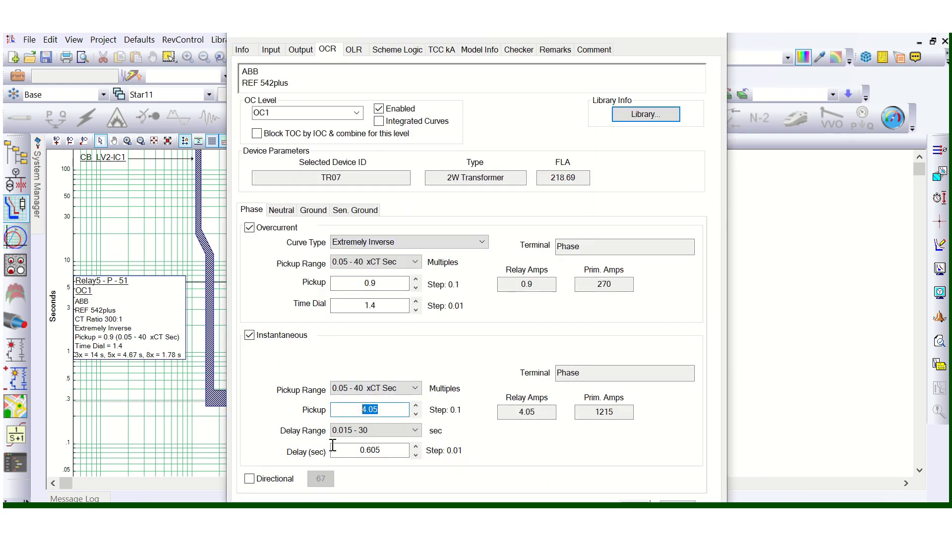
double_click(362, 450)
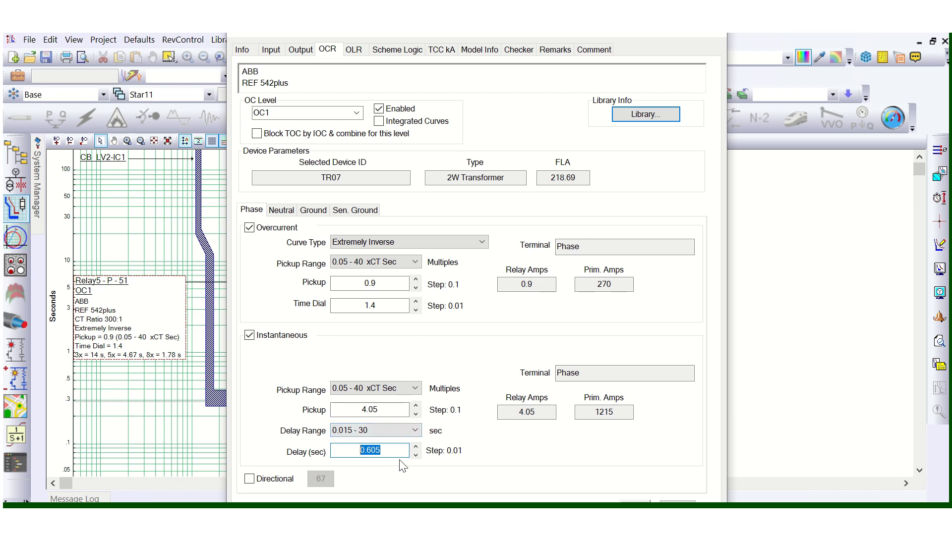
type("0.015")
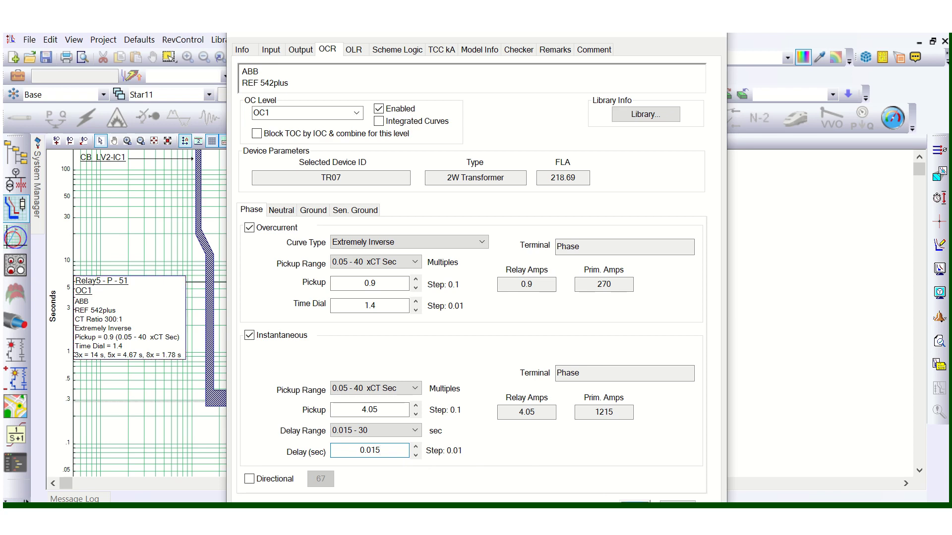
left_click(635, 501)
Examine the Relay5 instantaneous curve against the CB_LV2-IC1 curve and both three-phase fault current arrows
scroll(406, 394, "down", 5)
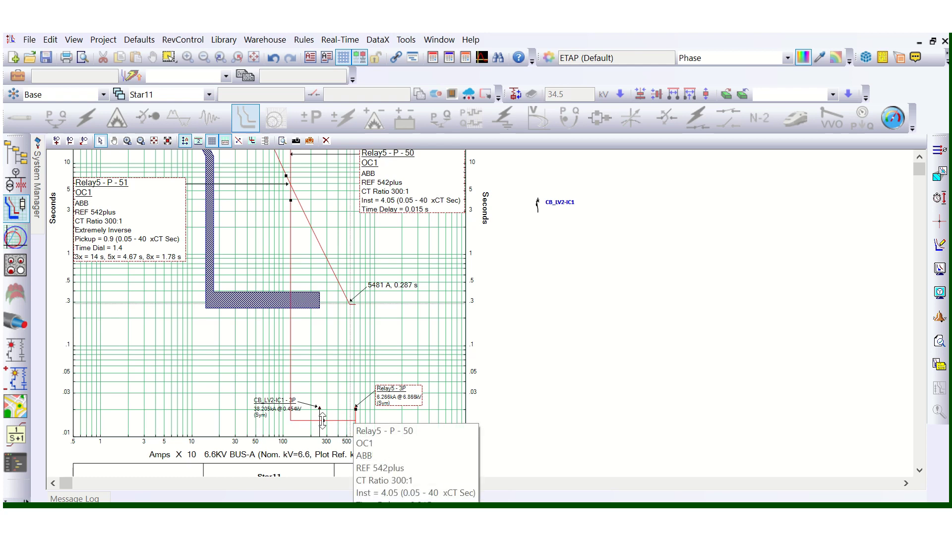
scroll(305, 309, "up", 5)
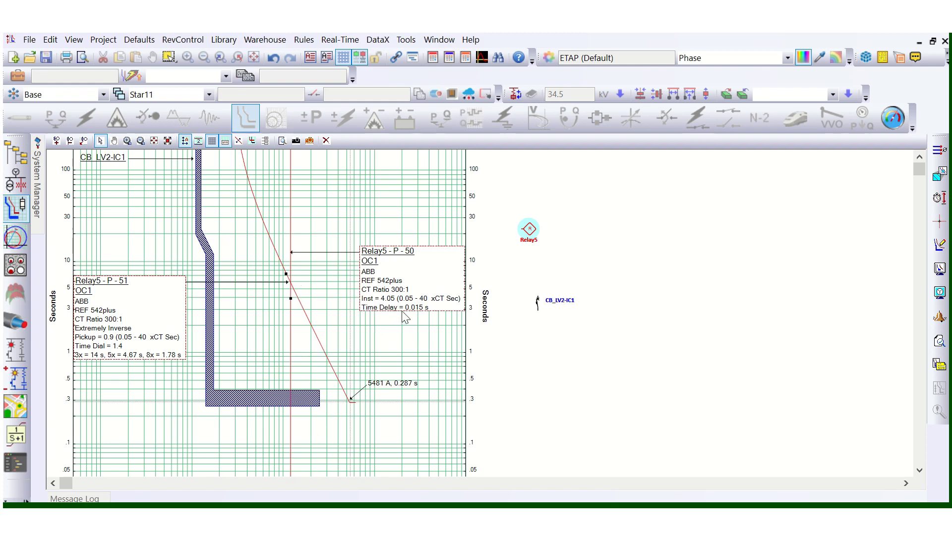
scroll(404, 316, "up", 1)
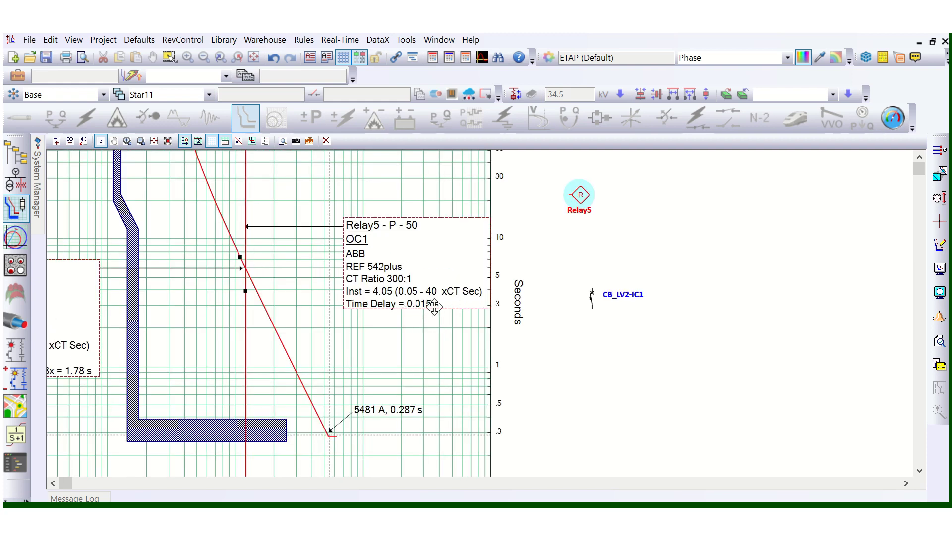
scroll(569, 298, "down", 1)
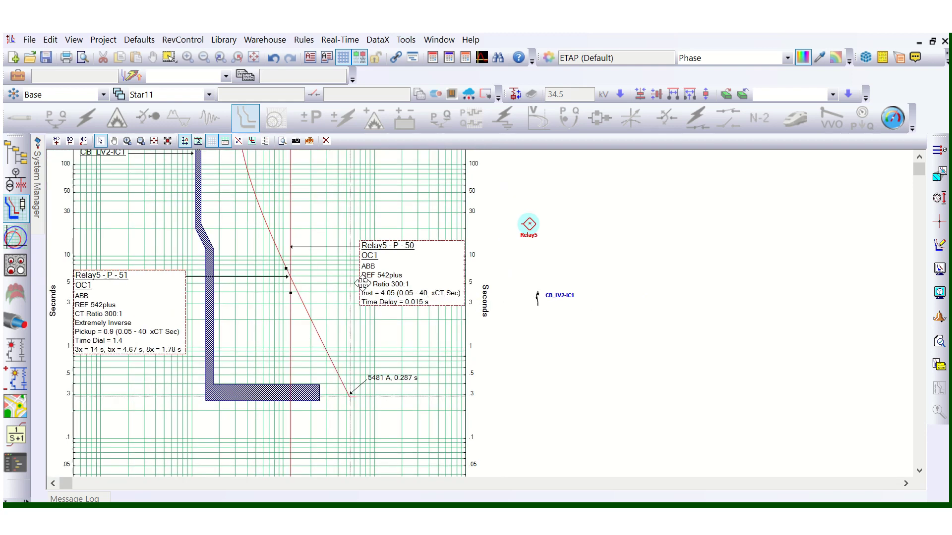
scroll(363, 283, "down", 1)
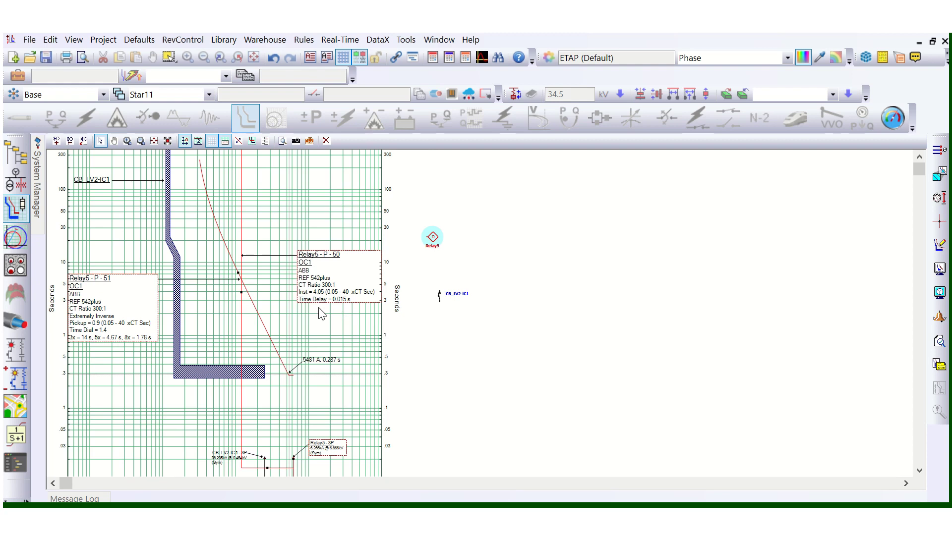
scroll(322, 315, "down", 1)
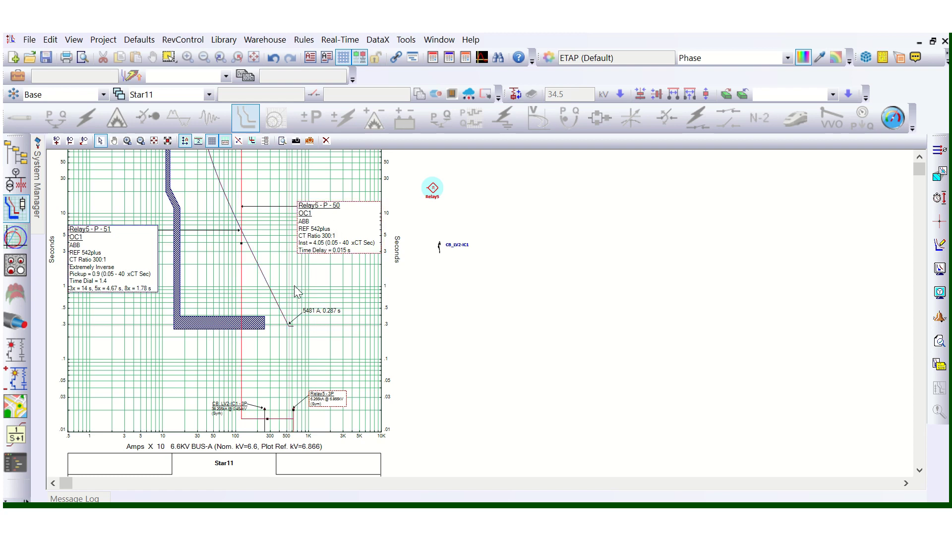
Turn on Block TOC by IOC and Integrated Curves for Relay5 level OC1 and apply the relay settings
scroll(295, 287, "up", 3)
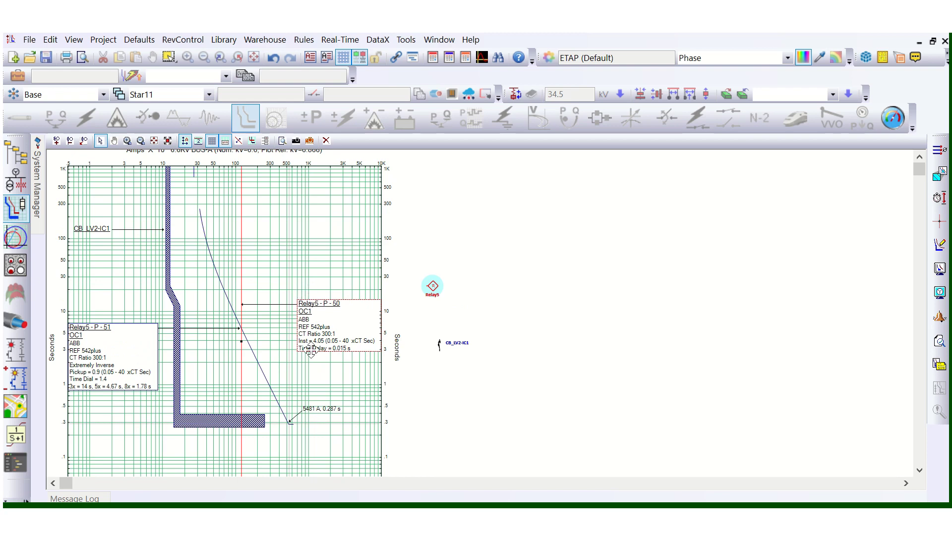
double_click(319, 336)
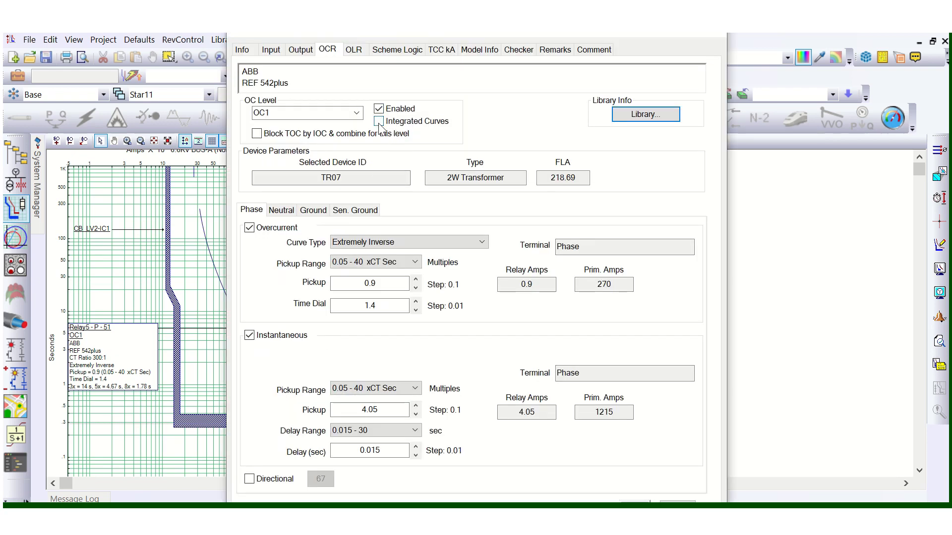
left_click(258, 134)
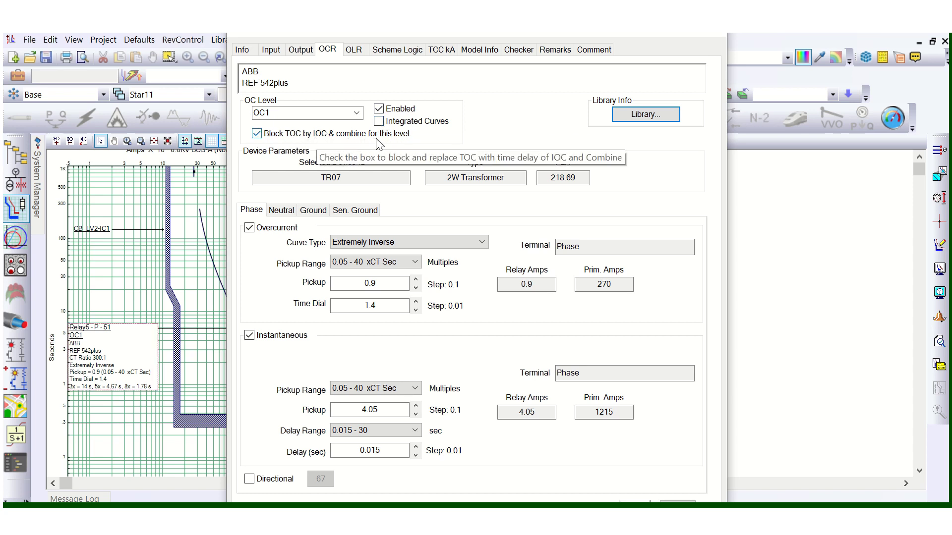
left_click(395, 124)
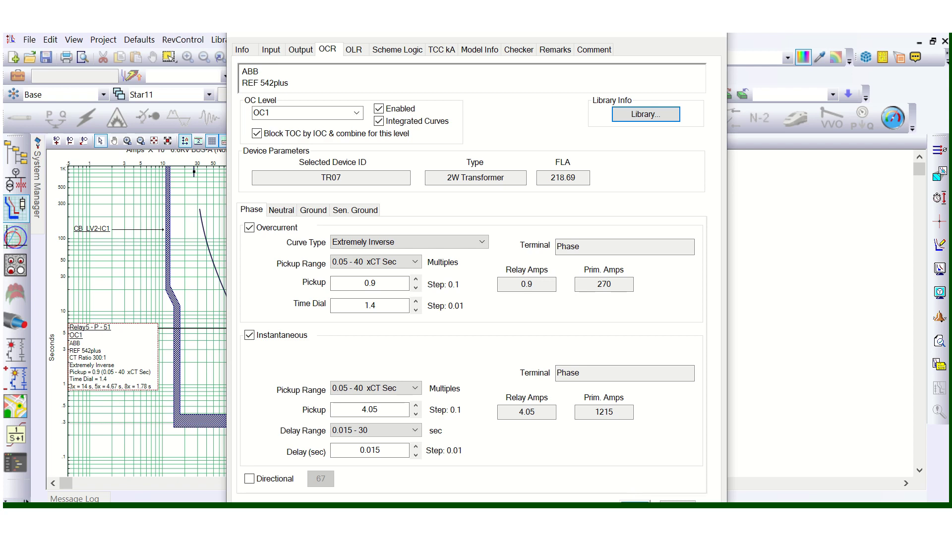
left_click(635, 504)
Examine the combined Relay5 phase curve from its inverse section down to the instantaneous segment, relative to CB_LV2-IC1 and the fault current arrows
scroll(330, 359, "down", 1)
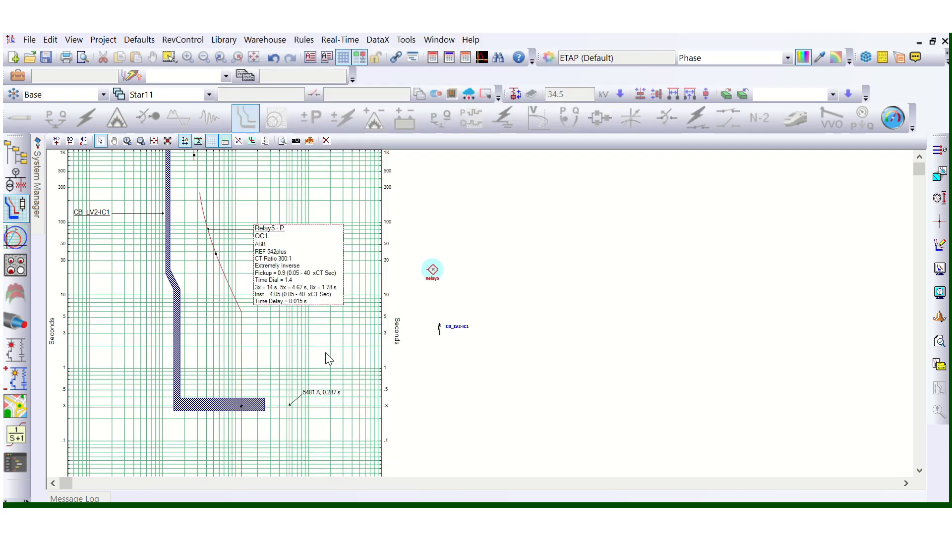
scroll(328, 359, "down", 2)
left_click(281, 317)
left_click(225, 240)
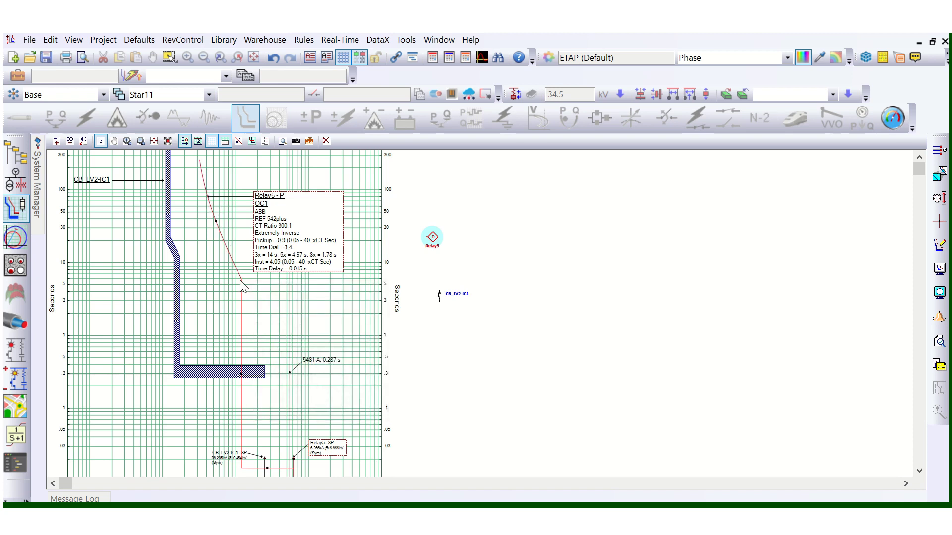
mouse_move(244, 287)
scroll(244, 357, "down", 1)
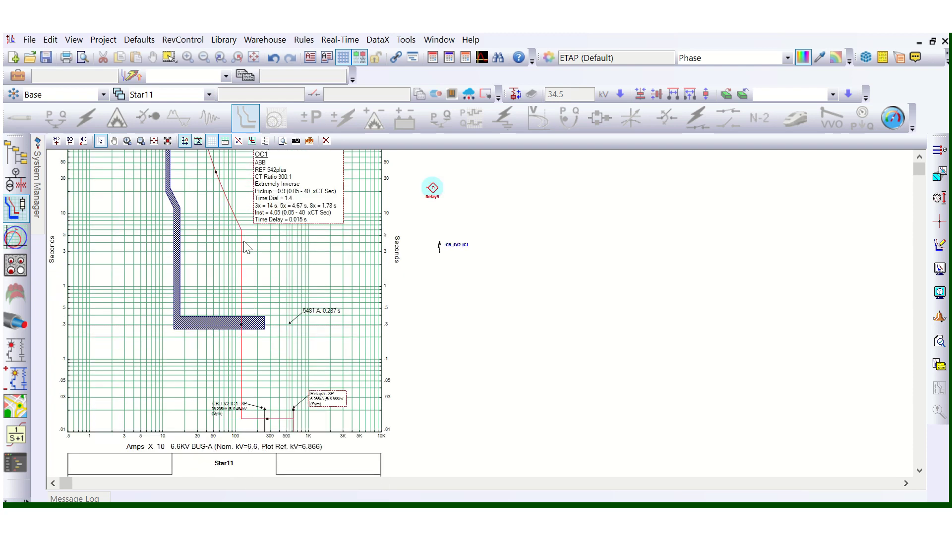
scroll(231, 350, "up", 2)
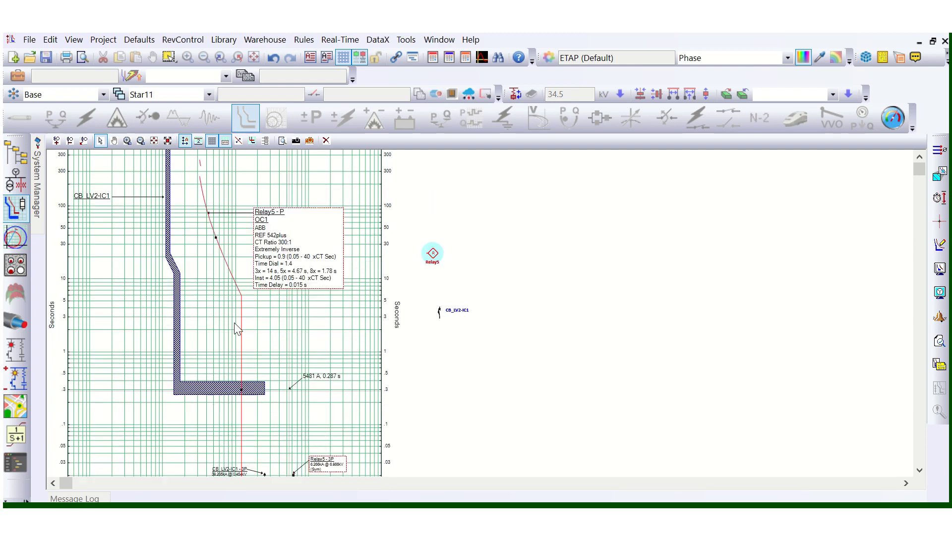
scroll(214, 267, "up", 2, "ctrl")
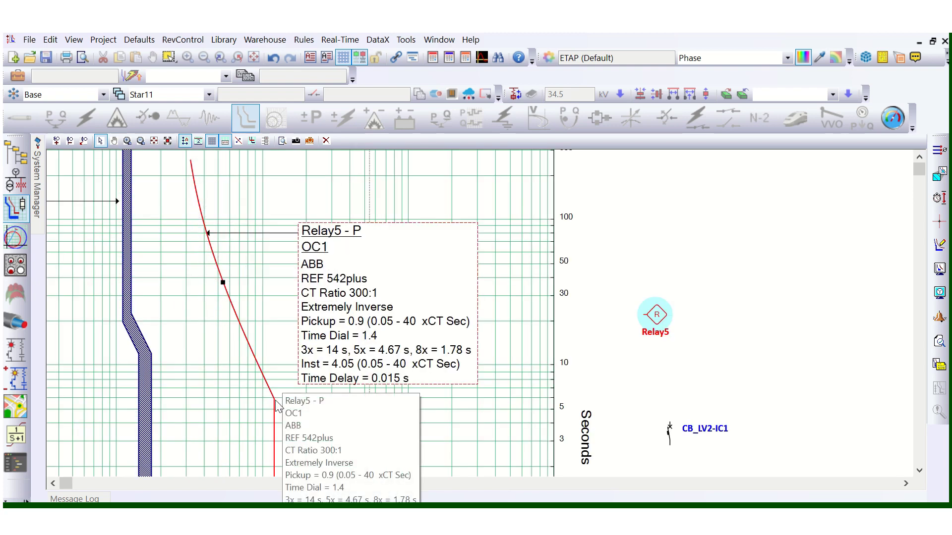
scroll(307, 210, "down", 1, "ctrl")
scroll(307, 297, "down", 4)
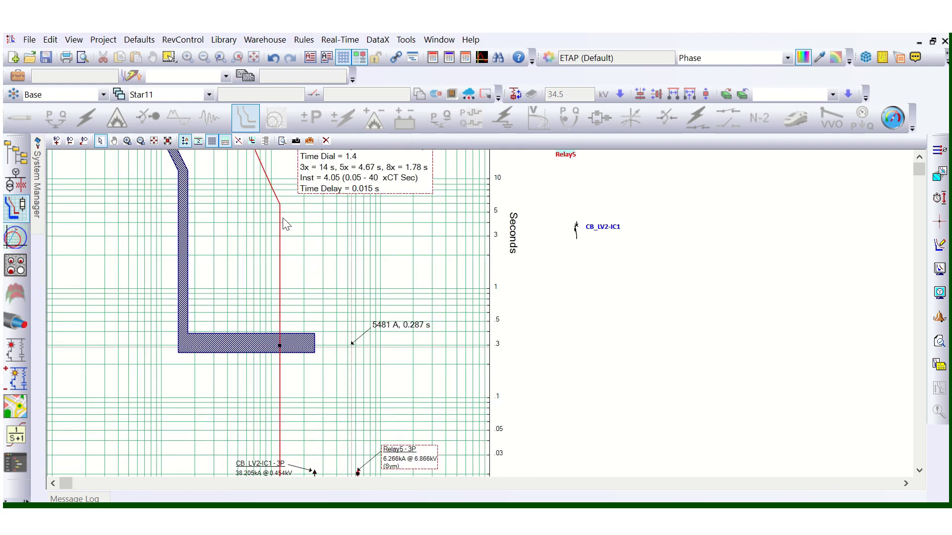
scroll(276, 418, "down", 2)
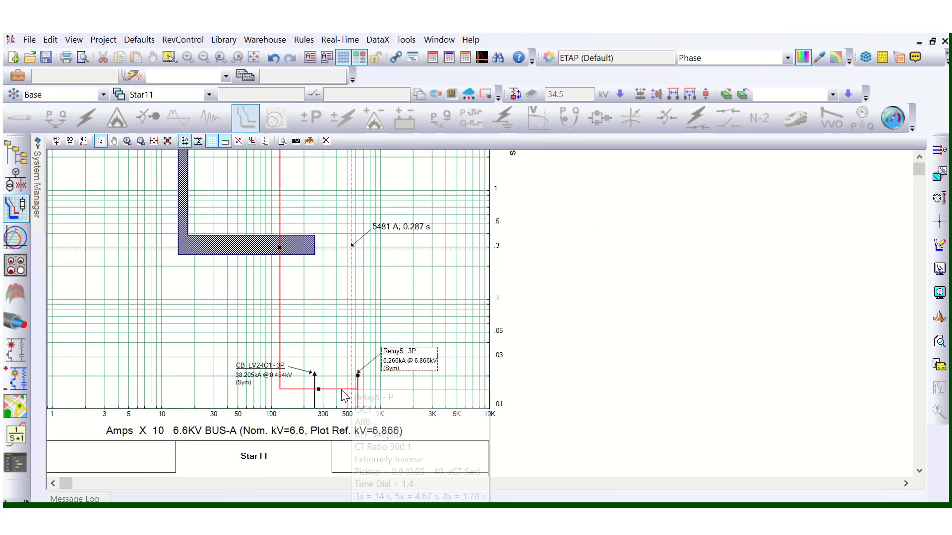
scroll(286, 317, "up", 1)
scroll(292, 287, "up", 3)
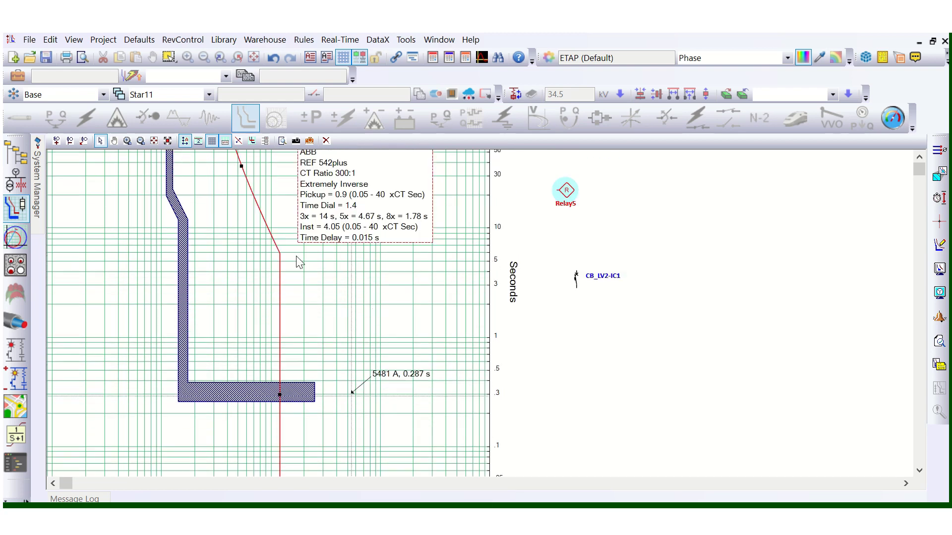
scroll(302, 260, "down", 1)
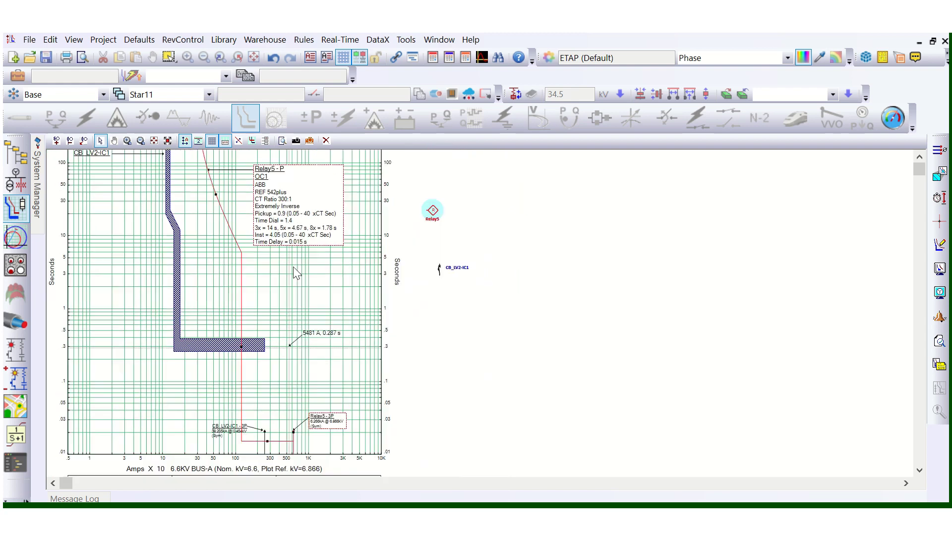
Raise the Relay5 instantaneous segment above the CB_LV2-IC1 band on the plot, to a time delay of 0.795 s
left_click(223, 346)
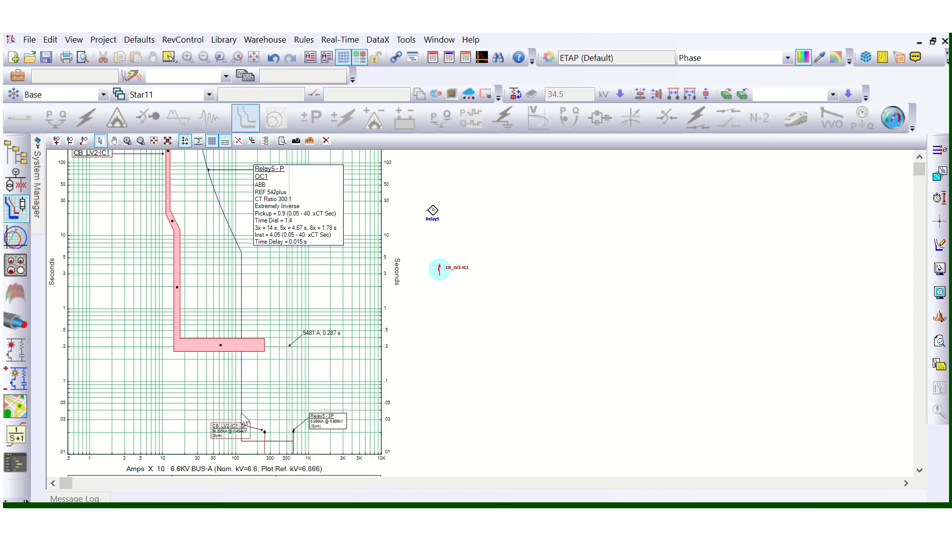
left_click(280, 442)
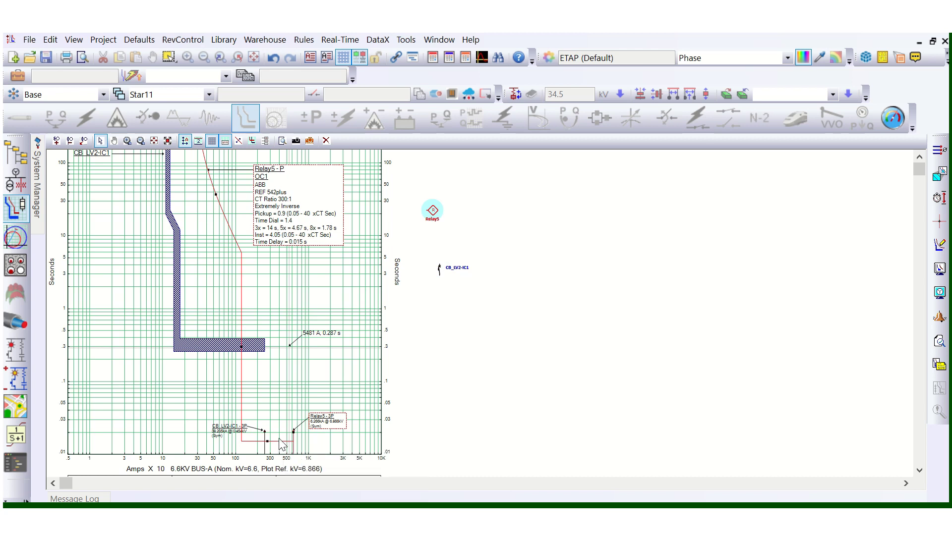
left_click_drag(267, 436, 280, 317)
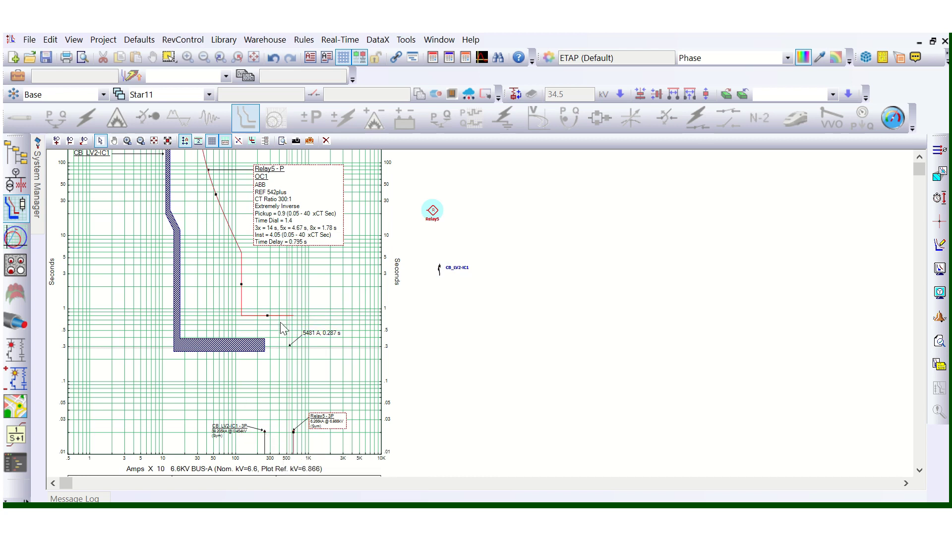
Delete the 5481 A, 0.287 s marker and add a time-difference marker from the Relay5 instantaneous segment to the upper edge of the CB_LV2-IC1 band
left_click(291, 302)
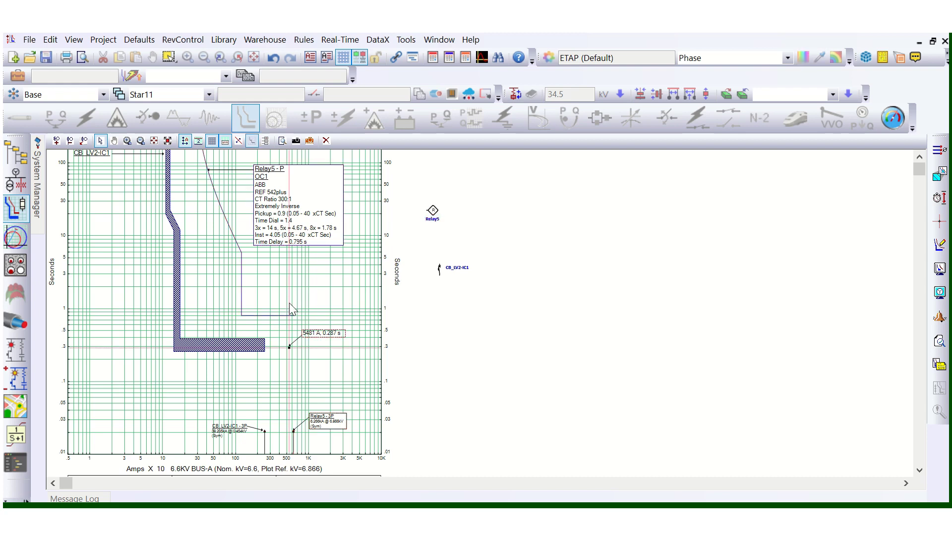
scroll(246, 329, "up", 2)
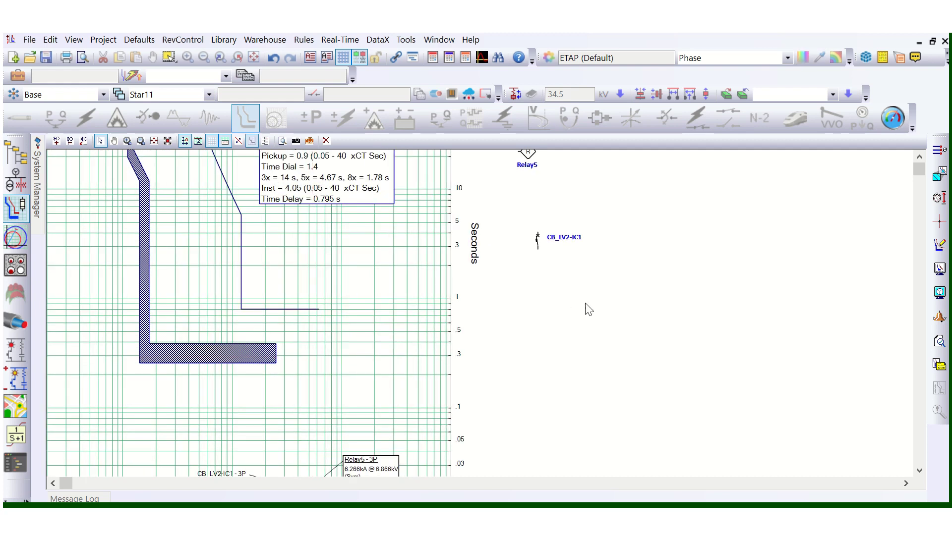
left_click(940, 197)
left_click(280, 309)
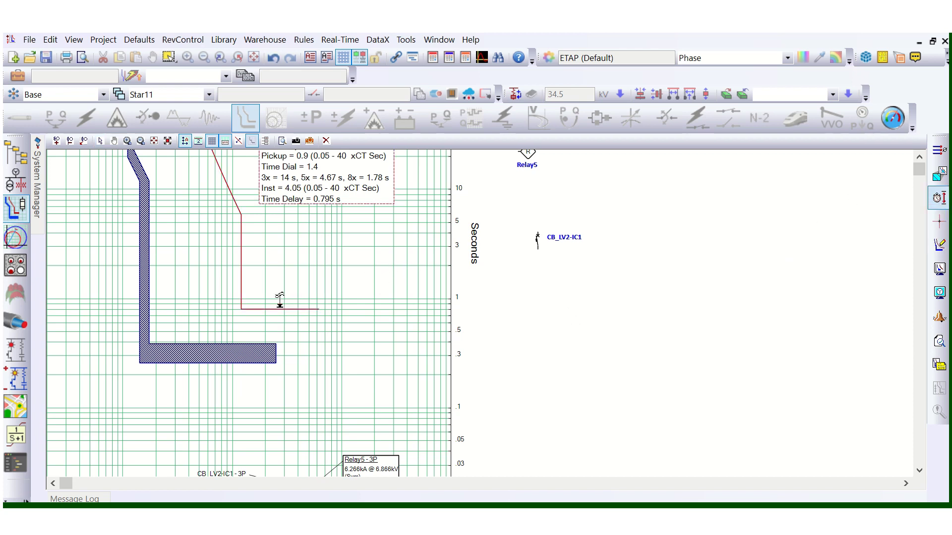
left_click(272, 343)
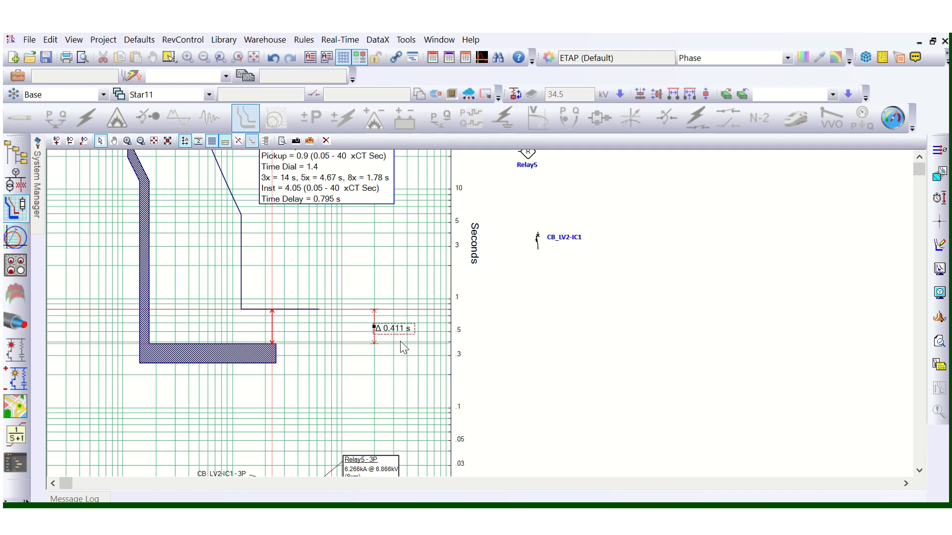
Lower the Relay5 instantaneous segment on the plot to a time delay of 0.655 s
left_click(278, 309)
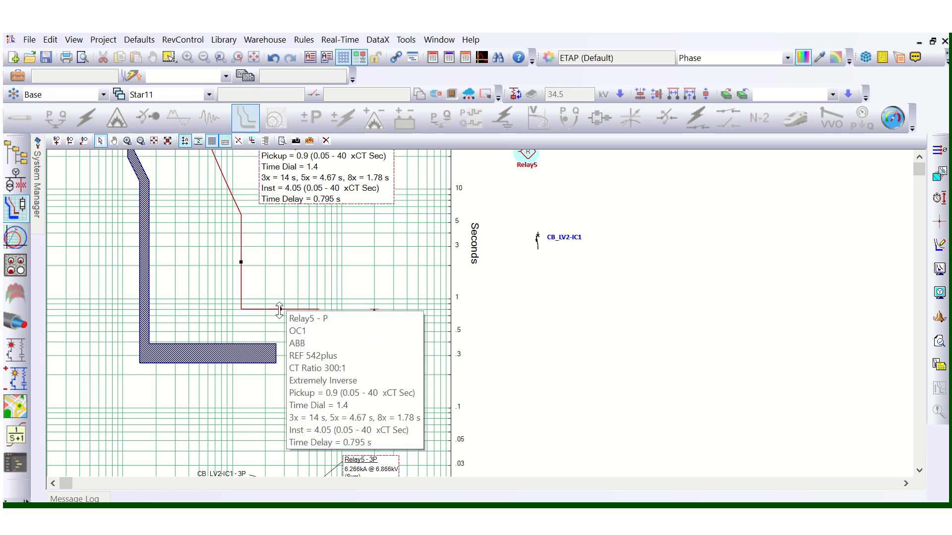
left_click_drag(279, 309, 280, 318)
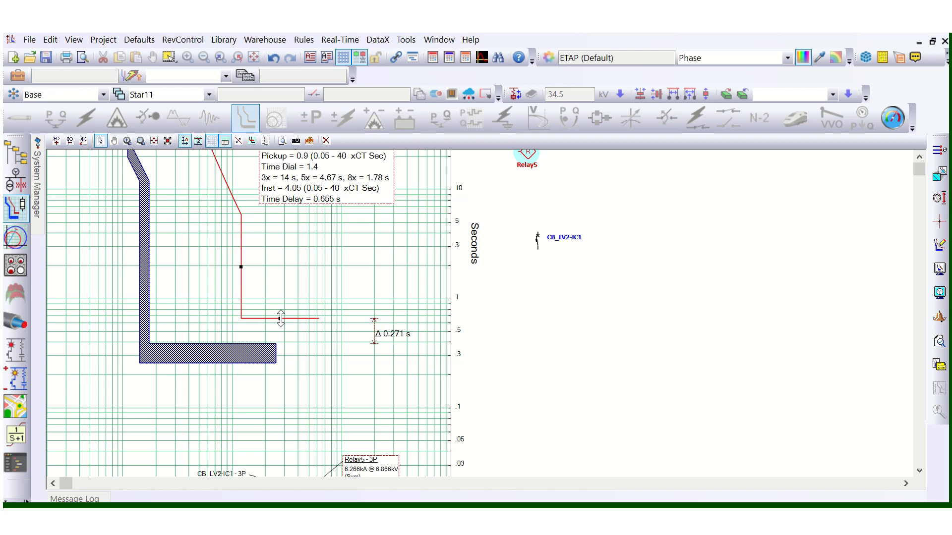
Try to set the marker's Time Difference to 0.255 s and to 0.250 s, and close its settings
double_click(392, 339)
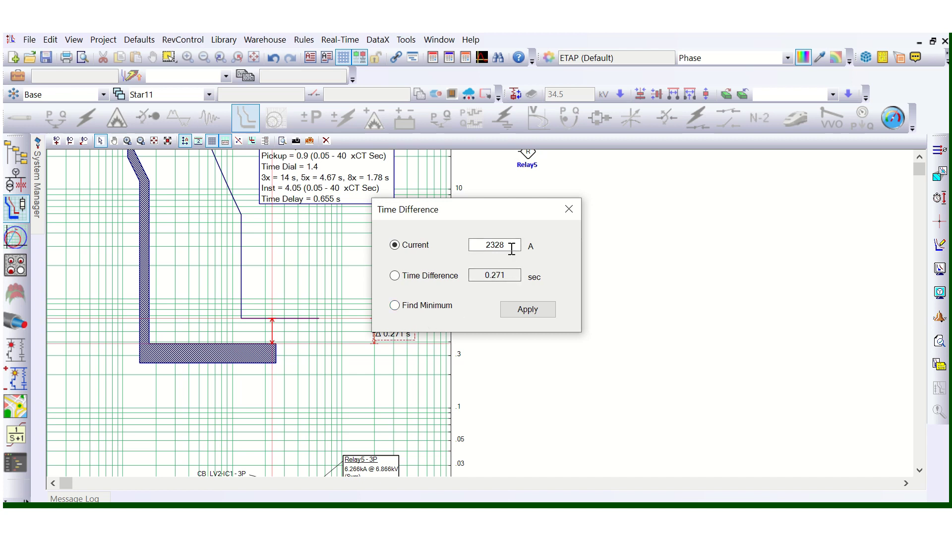
left_click(399, 277)
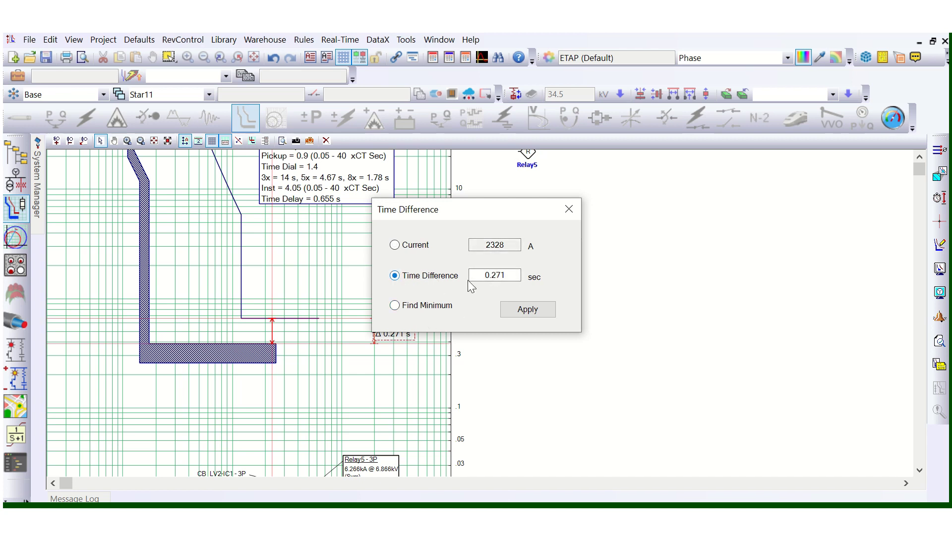
left_click_drag(518, 276, 498, 277)
type("55")
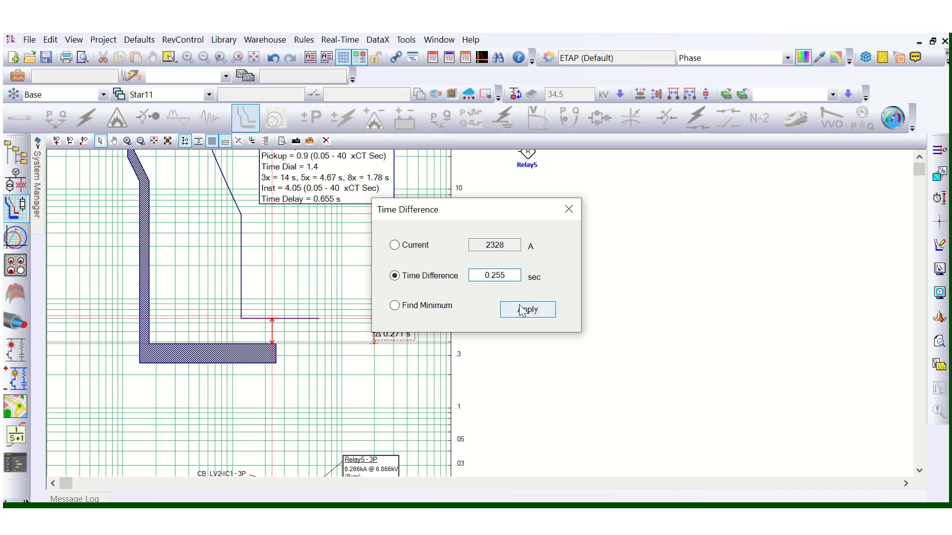
left_click(521, 312)
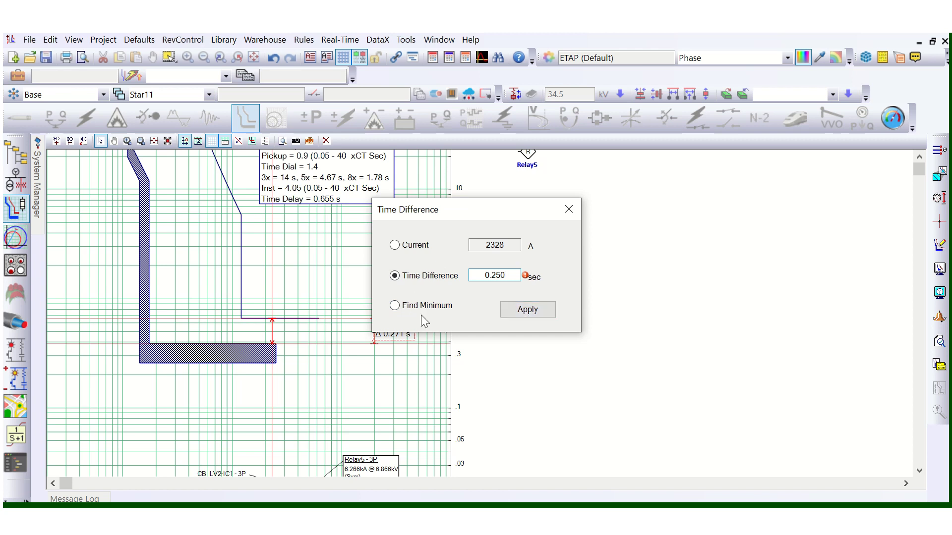
left_click_drag(507, 277, 475, 280)
key("BackSpace")
left_click(568, 210)
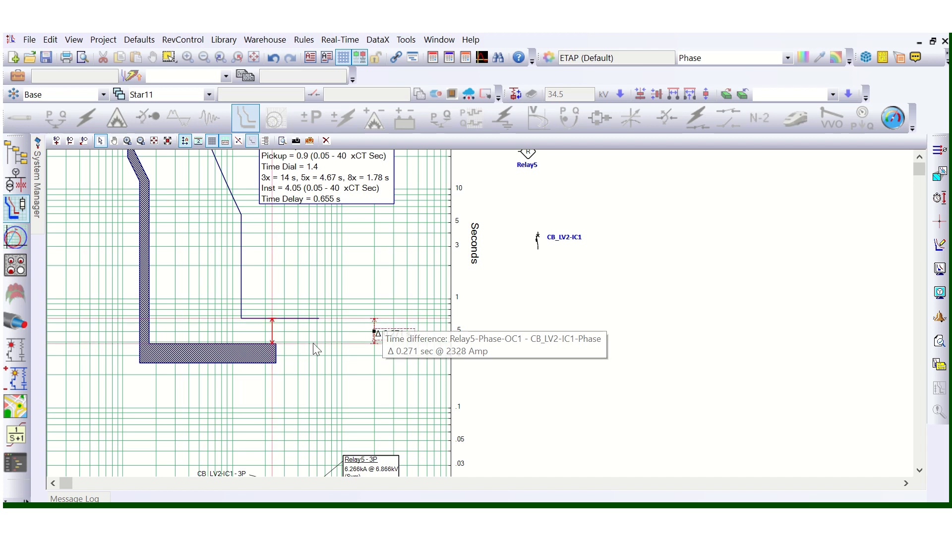
Adjust the Relay5 instantaneous segment to a time delay of 0.685 s and move the time-difference label into the gap between the two curves
left_click(279, 317)
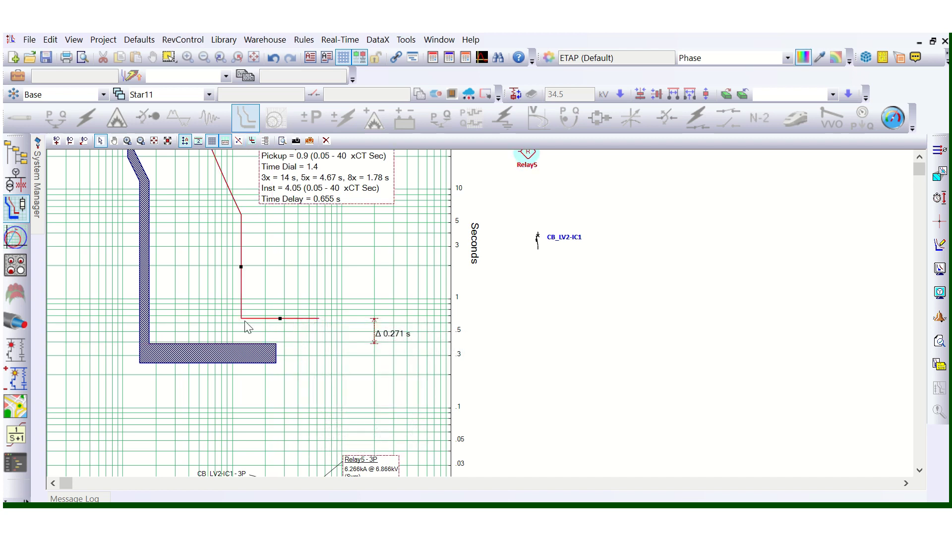
mouse_move(279, 318)
left_mouse_down()
mouse_move(276, 325)
mouse_move(280, 317)
left_mouse_up()
left_click(377, 347)
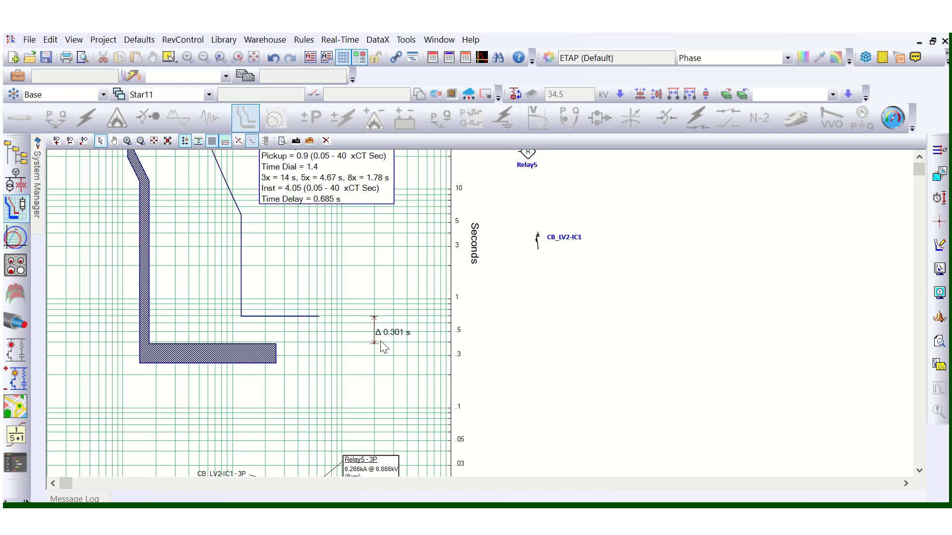
left_click_drag(374, 331, 271, 331)
left_click(335, 356)
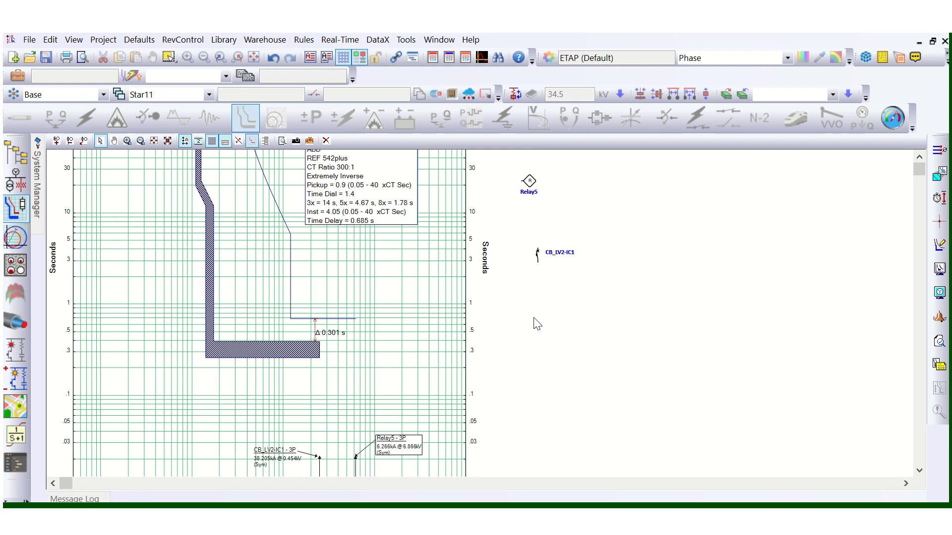
Disable phase Overcurrent, Block TOC by IOC and Integrated Curves for Relay5 level OC1, moving the relay editor clear of the curves
scroll(397, 360, "up", 2)
left_click(346, 285)
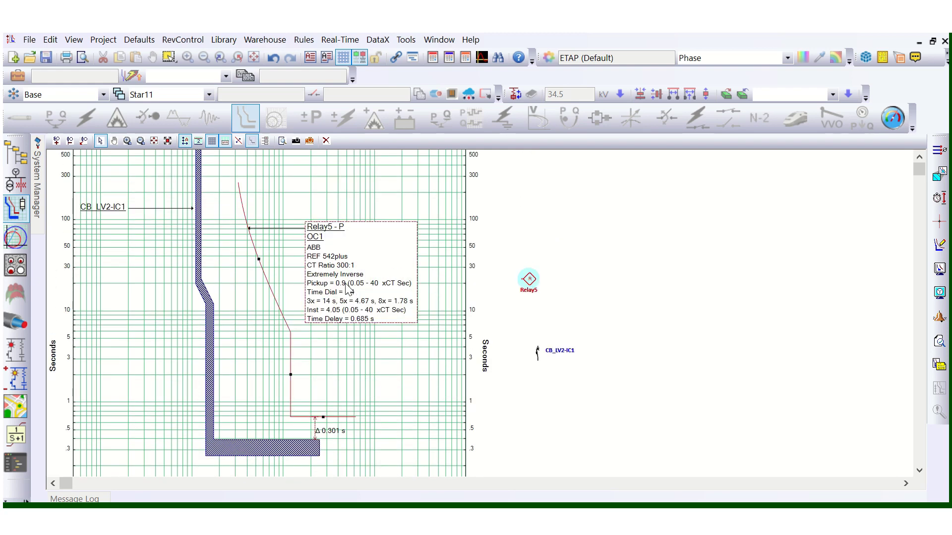
double_click(348, 290)
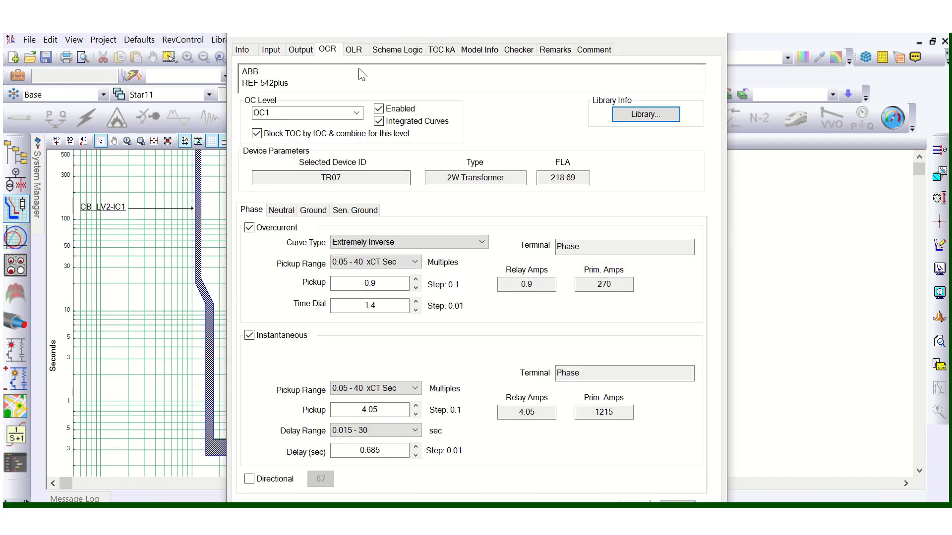
left_click_drag(401, 33, 563, 36)
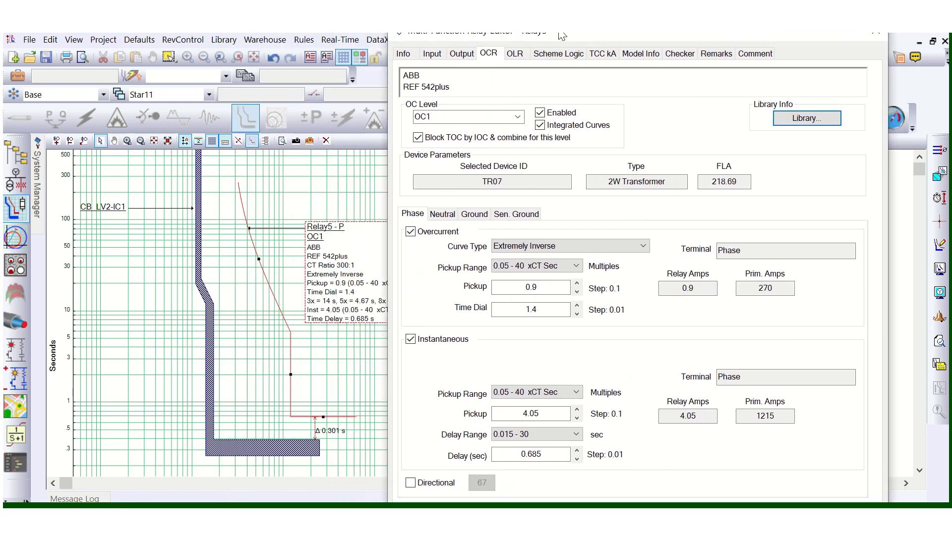
left_click(411, 231)
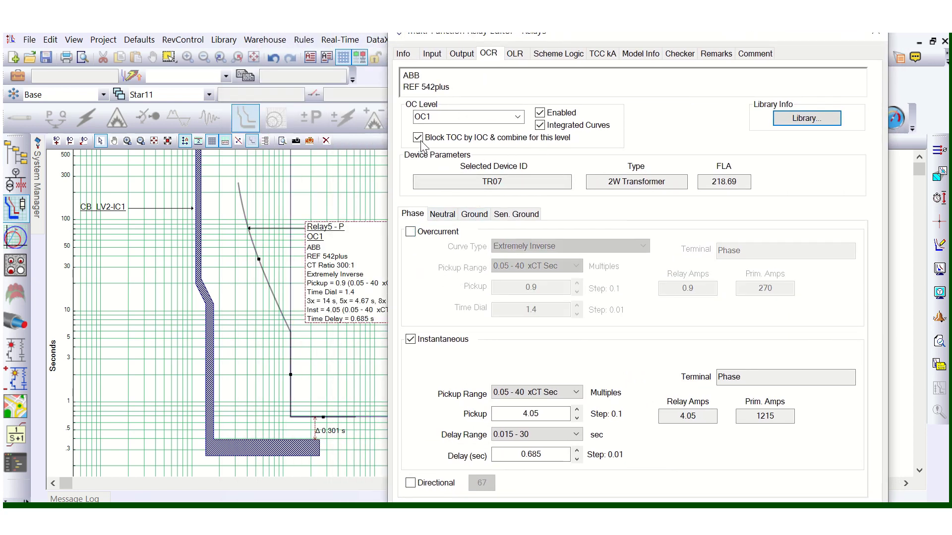
left_click(537, 140)
left_click(540, 125)
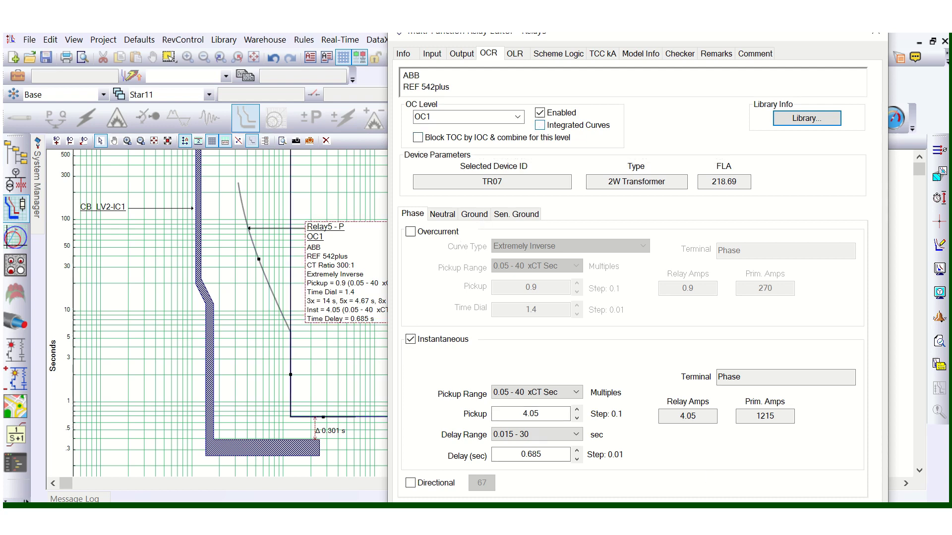
Apply the Relay5 settings with phase Overcurrent disabled and examine the instantaneous-only curve against CB_LV2-IC1
key("Return")
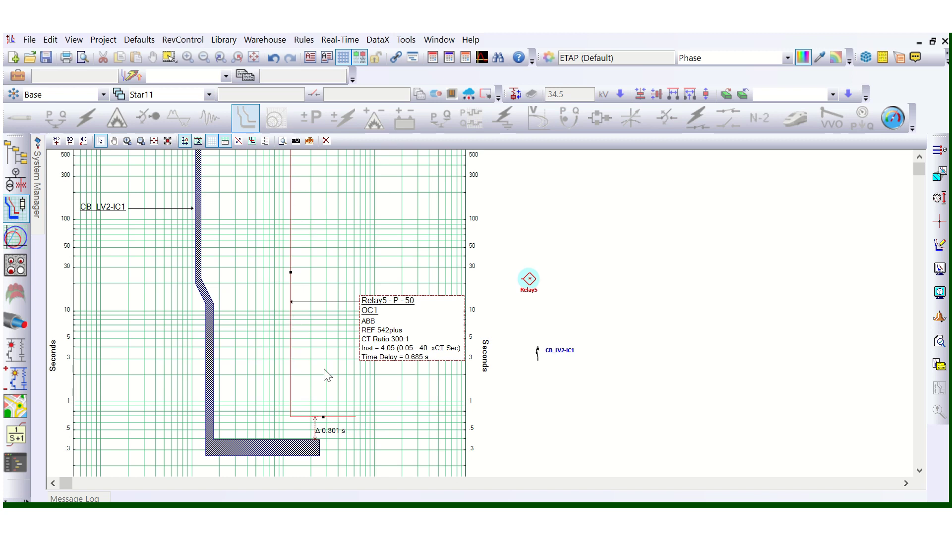
scroll(286, 258, "up", 2)
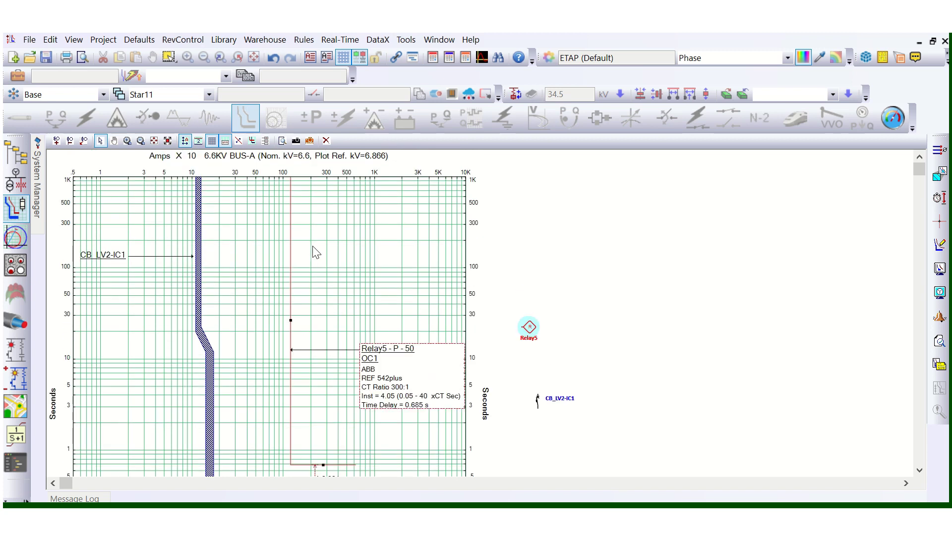
scroll(289, 183, "down", 2)
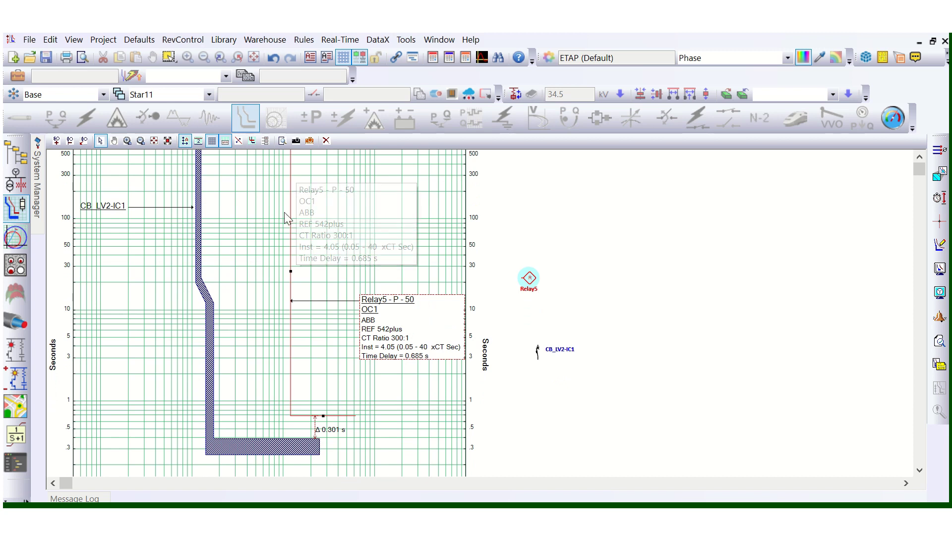
scroll(268, 224, "down", 1)
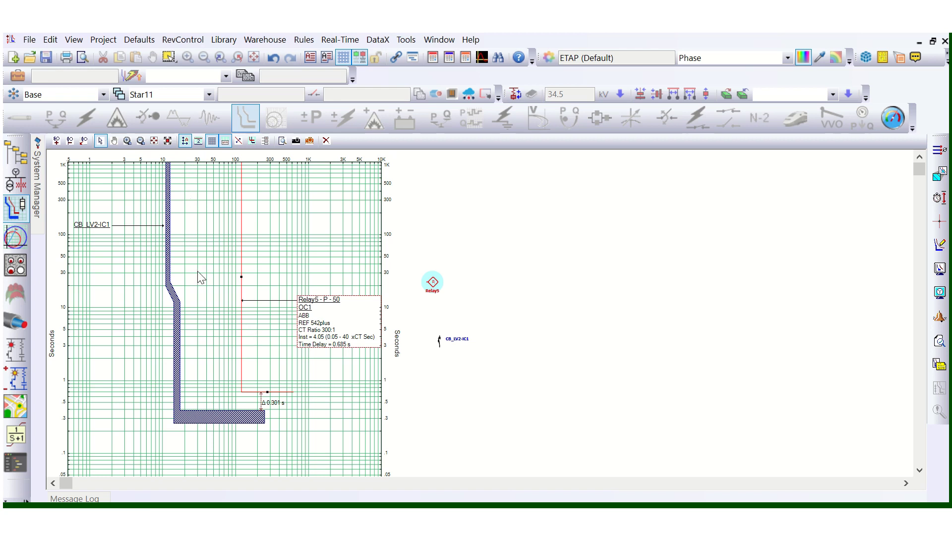
Re-enable phase Overcurrent for Relay5 level OC1 and lower its curve on the plot to a time dial of 0.48
double_click(312, 328)
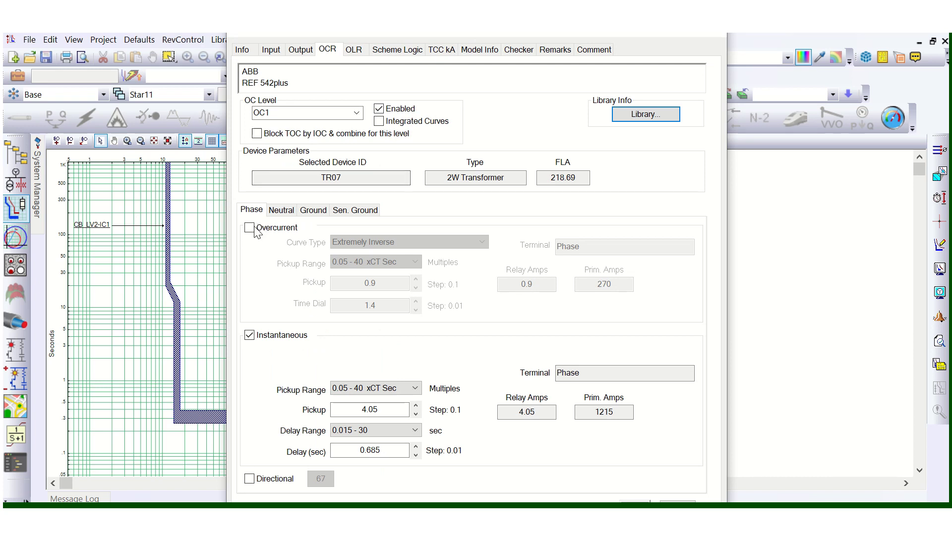
left_click(249, 228)
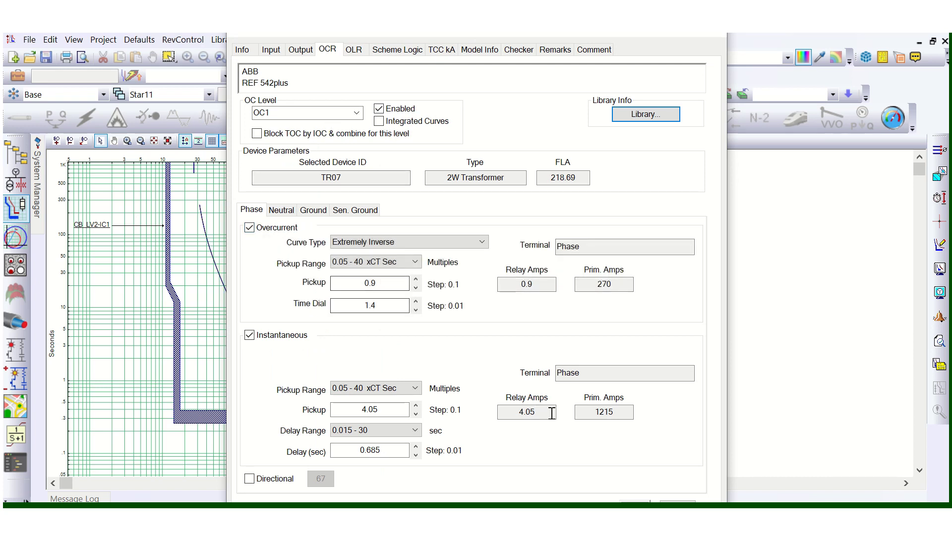
left_click(635, 501)
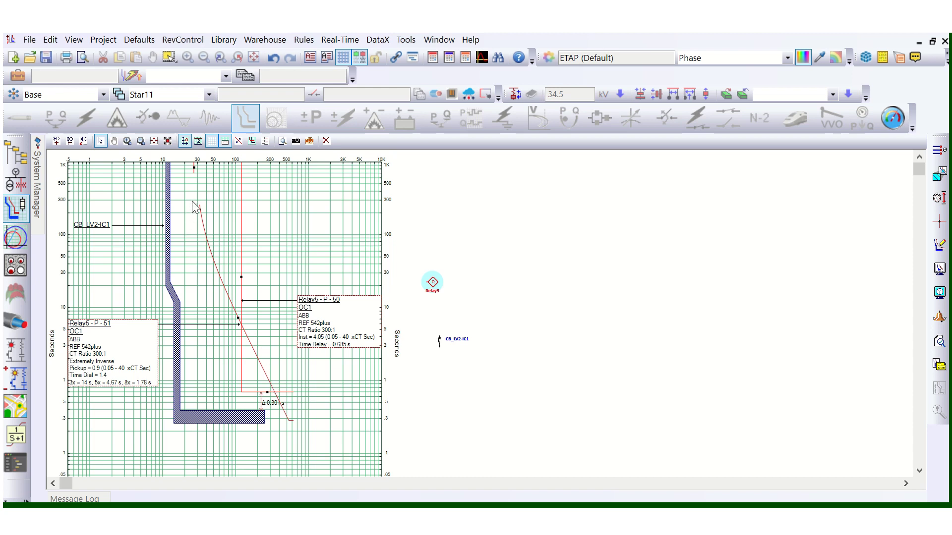
mouse_move(238, 319)
left_click_drag(238, 319, 213, 357)
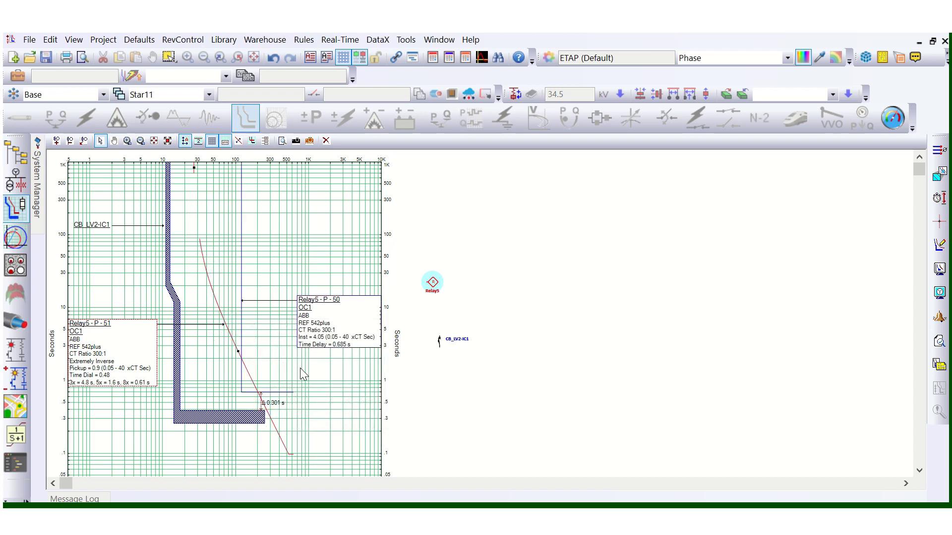
Enable Integrated Curves and Block TOC by IOC for Relay5 level OC1 and apply the settings to the plot
left_click(323, 339)
double_click(324, 339)
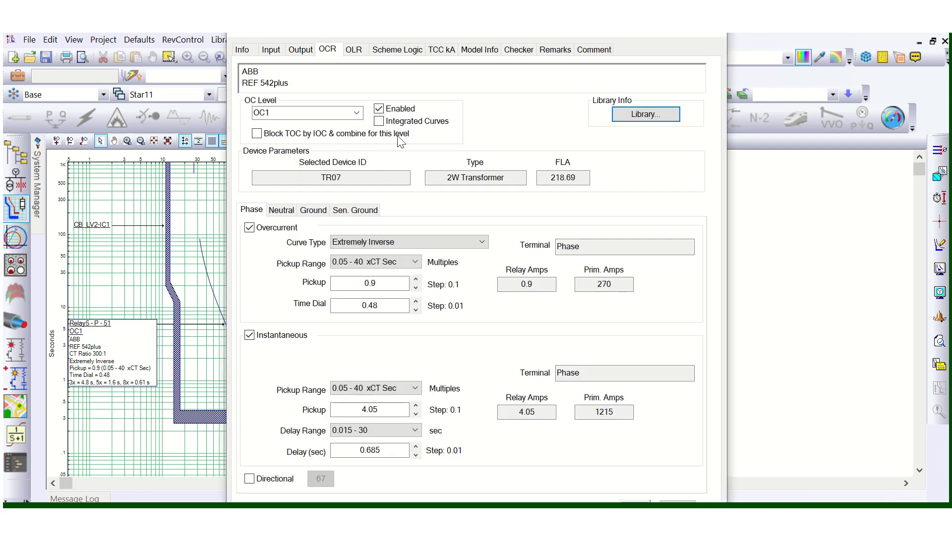
left_click(386, 124)
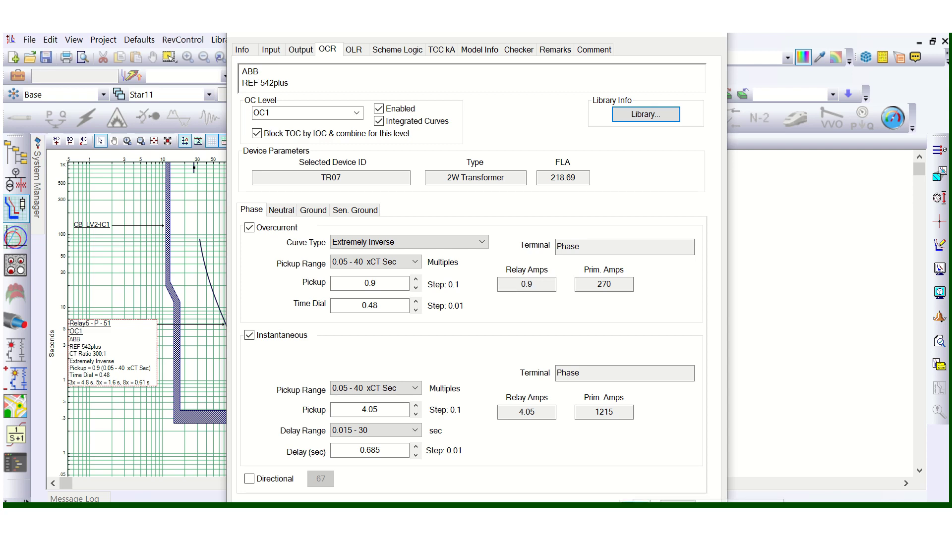
left_click(635, 501)
left_click(291, 384)
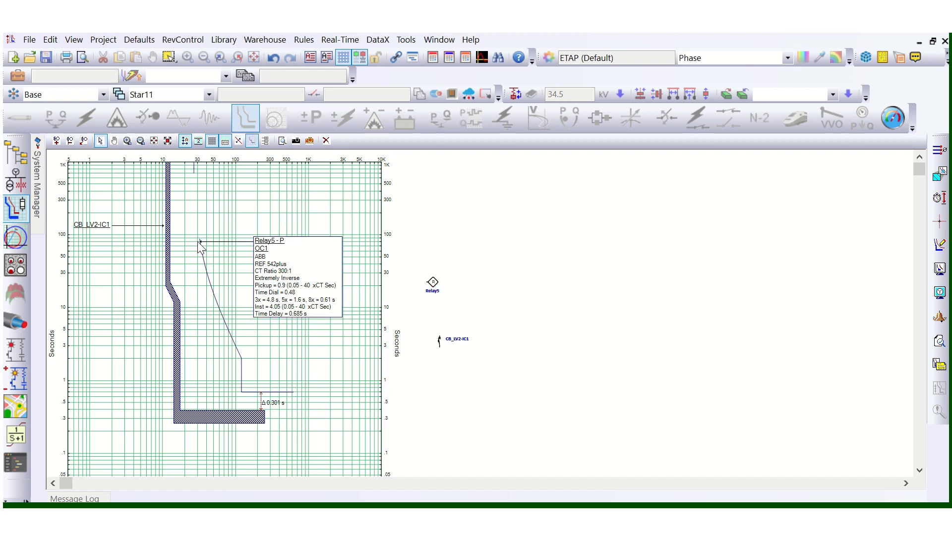
Examine the combined Relay5 curve against the CB_LV2-IC1 curve, from the inverse section down to the fault-current arrows on the Amps axis
scroll(237, 373, "down", 1)
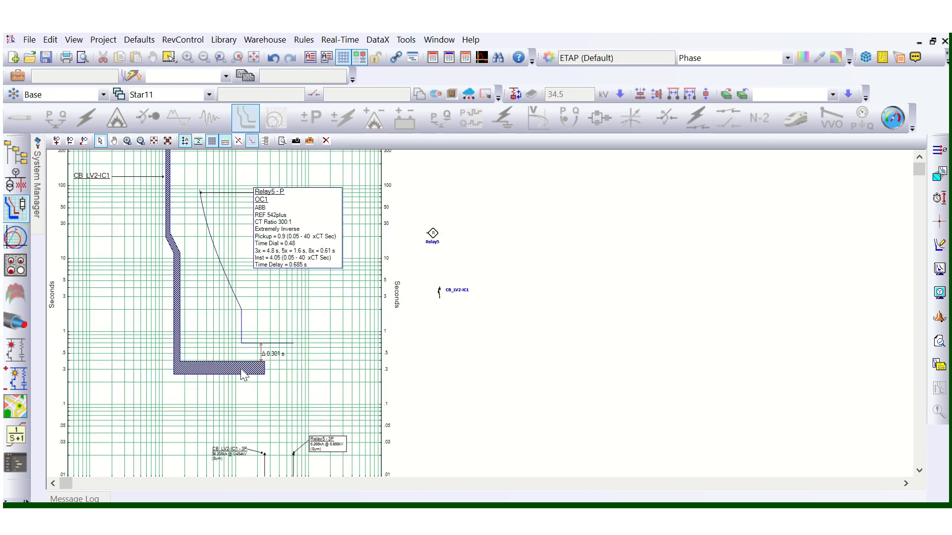
left_click(295, 248)
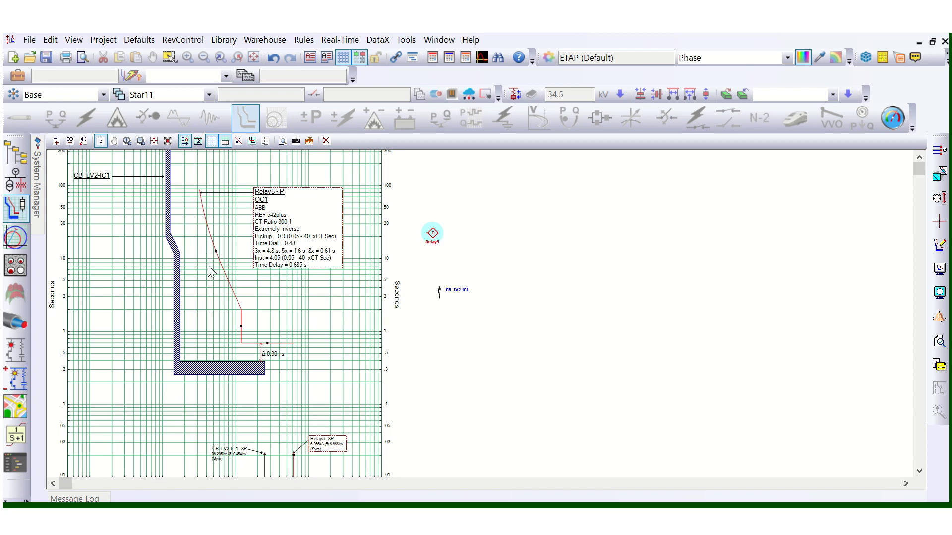
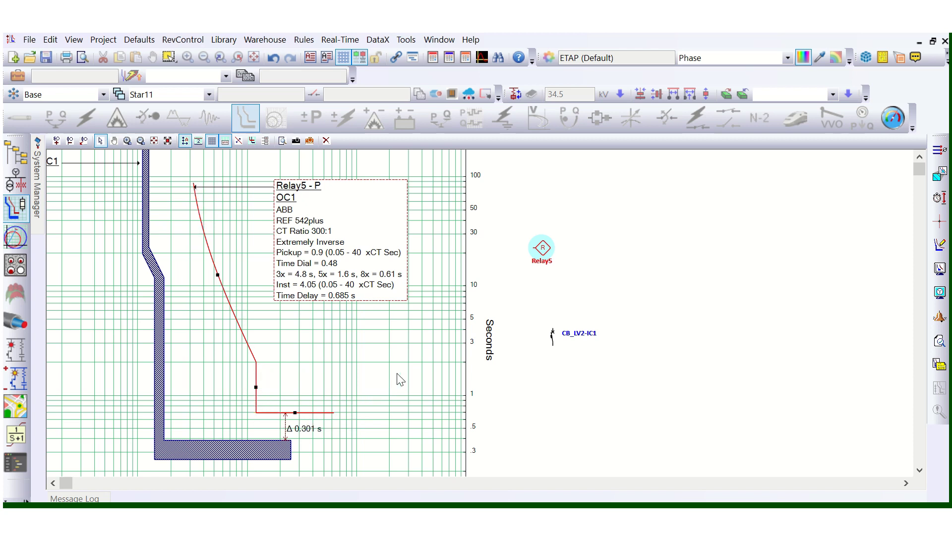
scroll(406, 375, "down", 1)
scroll(218, 276, "up", 1)
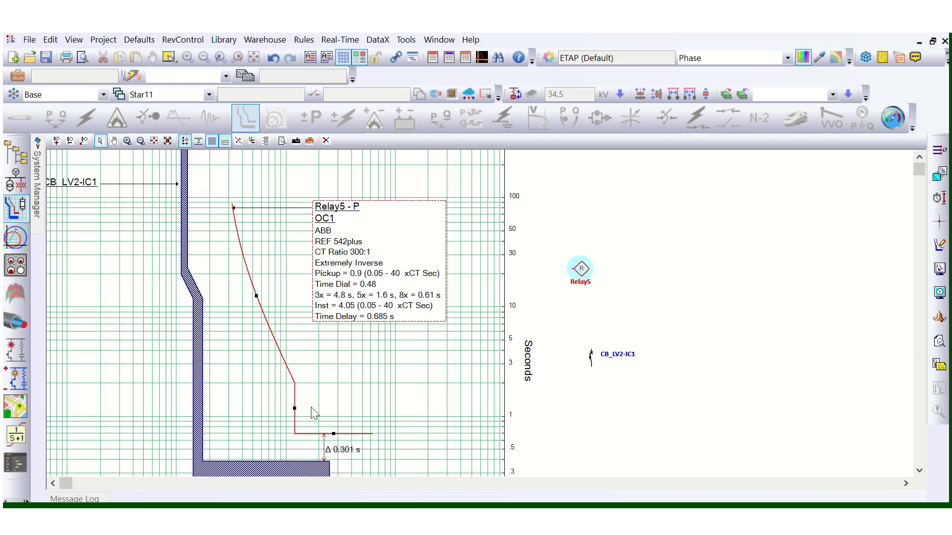
scroll(305, 392, "down", 1)
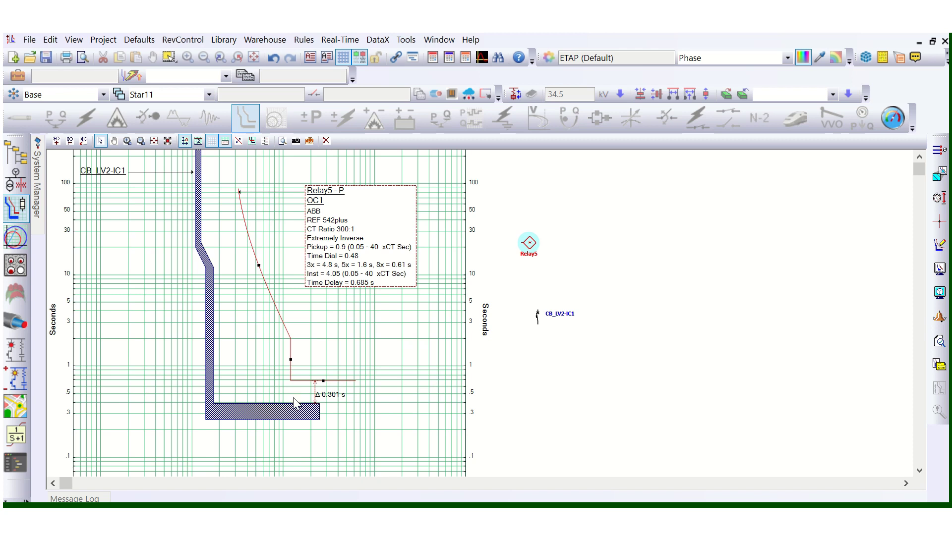
scroll(307, 396, "down", 1)
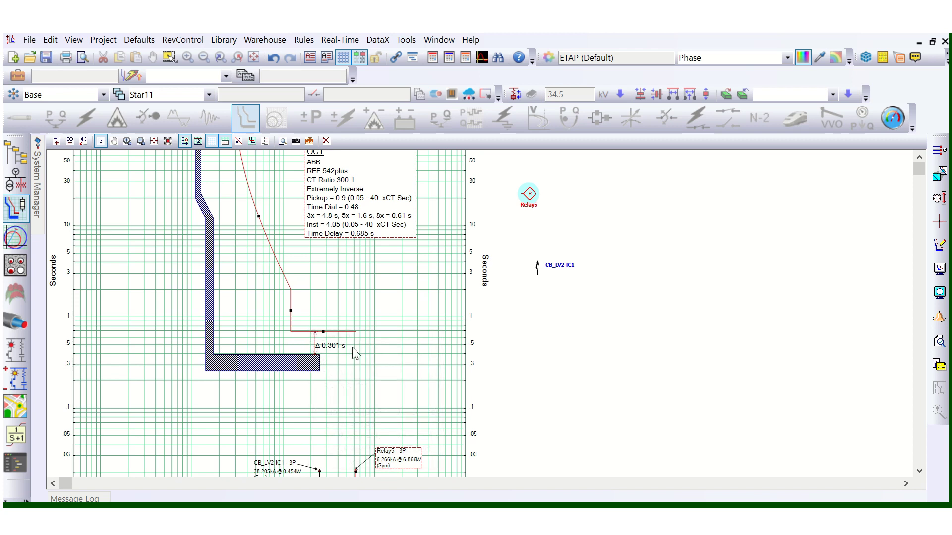
scroll(347, 349, "down", 1)
scroll(342, 351, "down", 2)
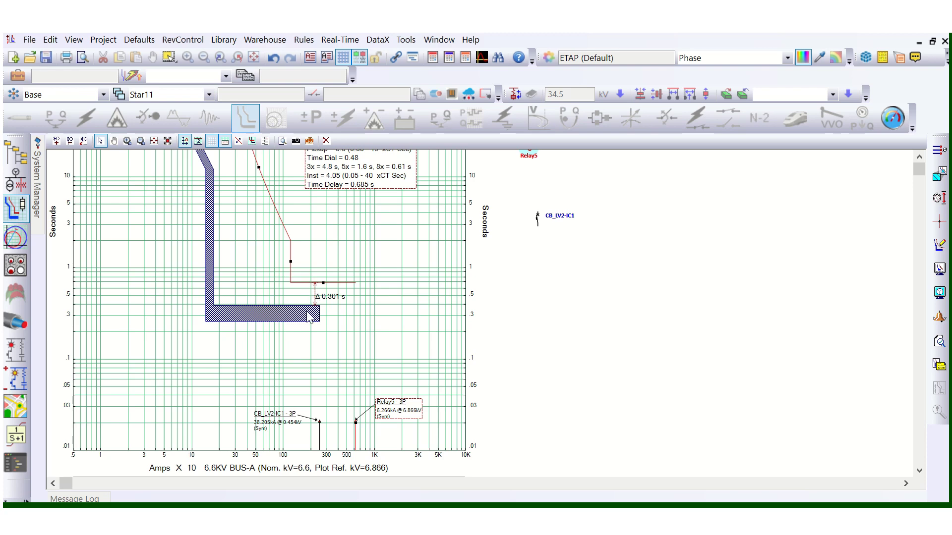
scroll(310, 312, "up", 3)
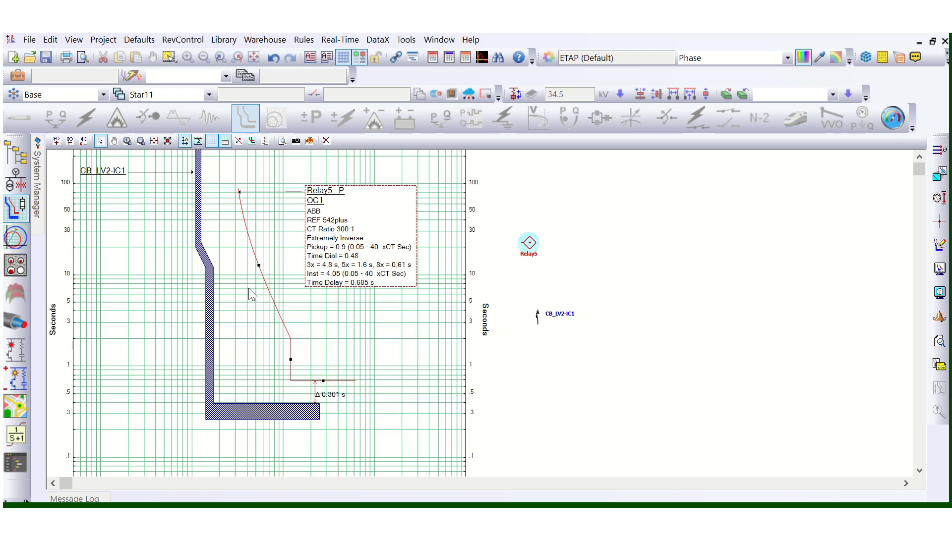
Read the Relay5 curve's settings on the plot and review the time gap between its instantaneous segment and the CB_LV2-IC1 curve
mouse_move(272, 297)
mouse_move(242, 201)
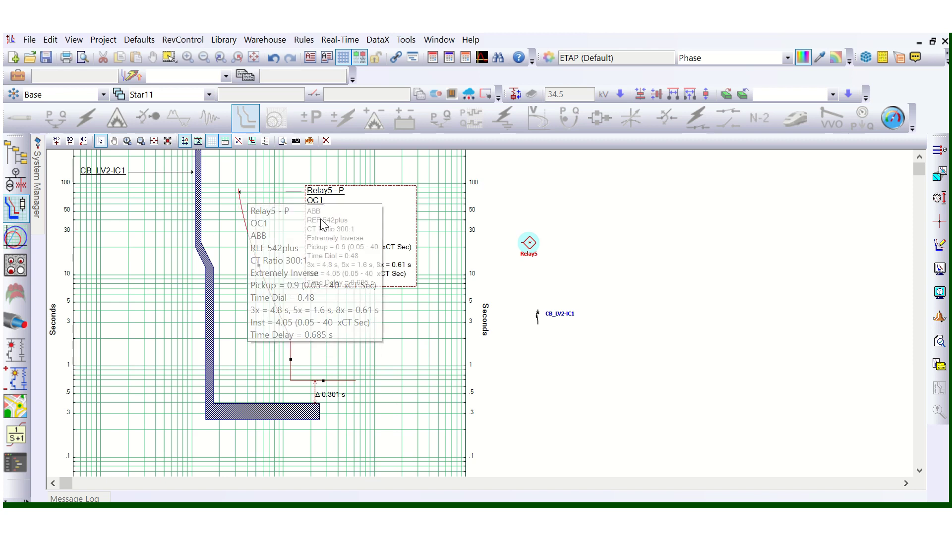
mouse_move(399, 231)
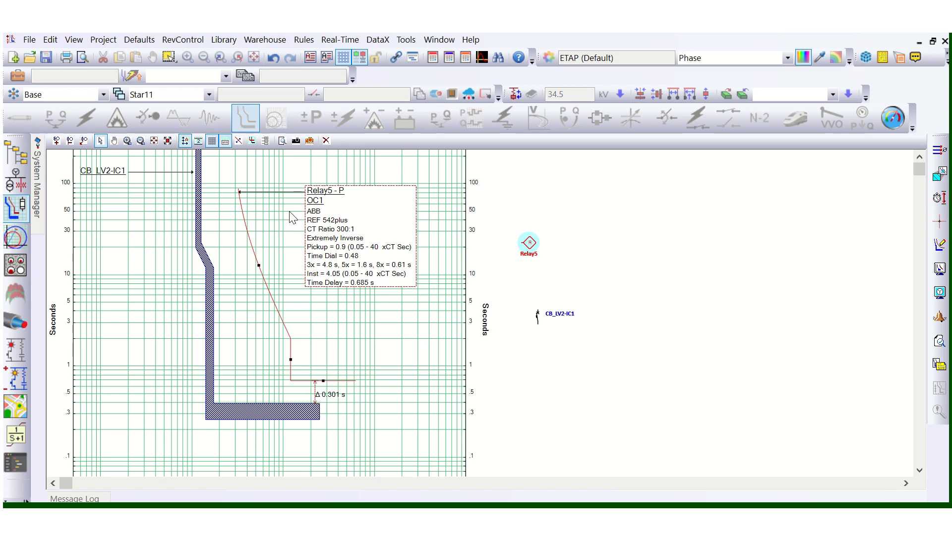
scroll(276, 238, "down", 3)
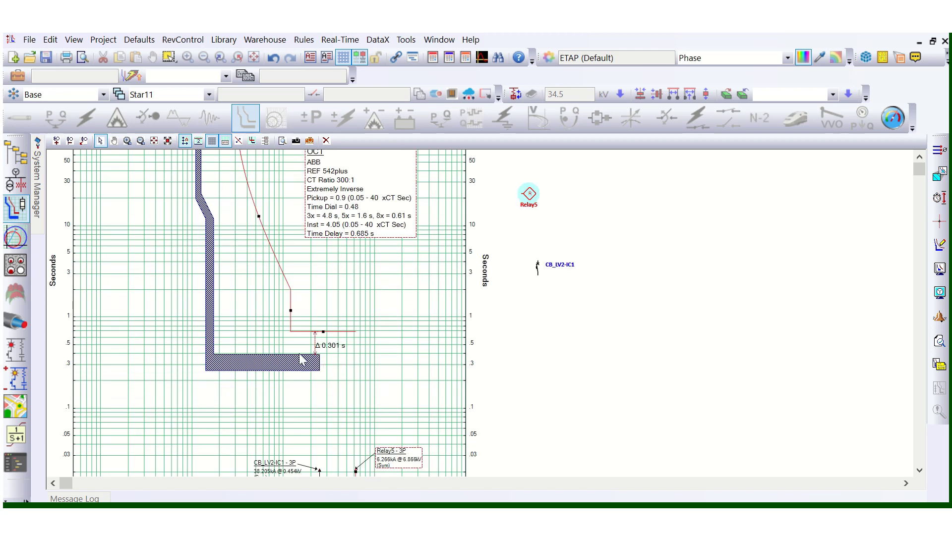
mouse_move(354, 333)
scroll(332, 357, "up", 2)
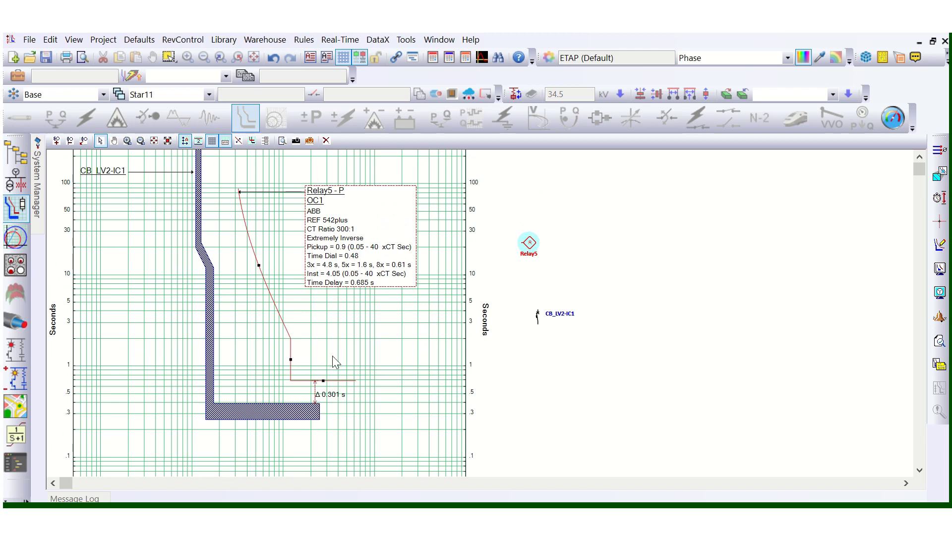
scroll(379, 347, "down", 1)
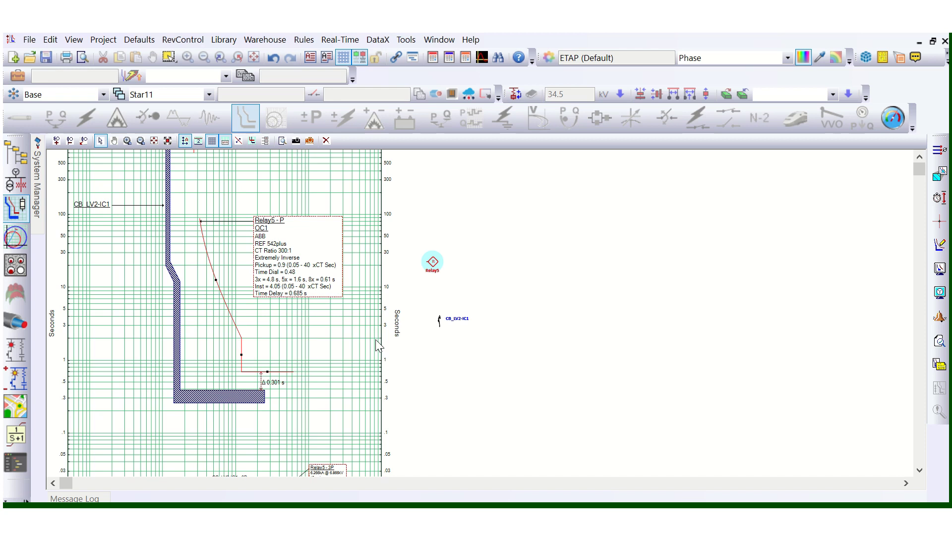
scroll(378, 346, "up", 1)
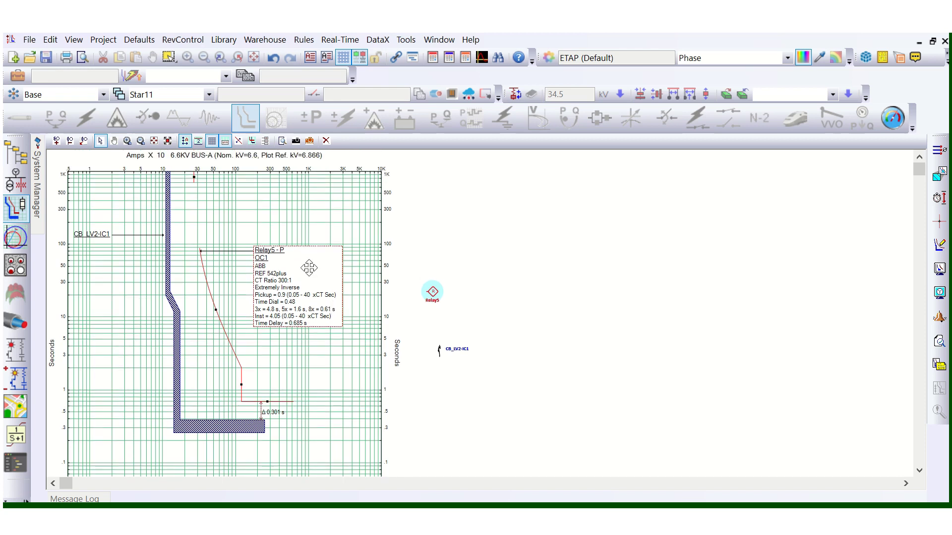